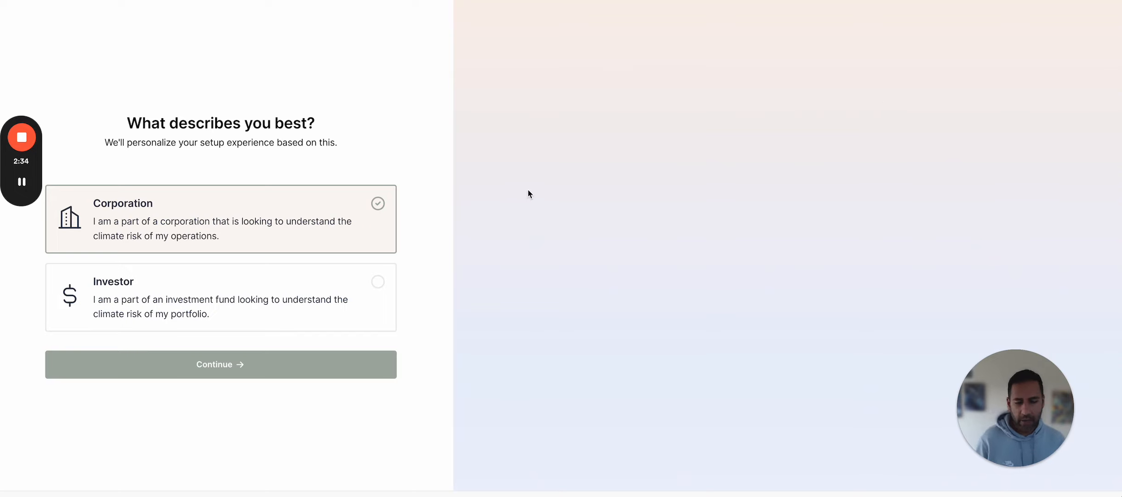
- Set up the account as a Corporation and enter abc CO as the company name
{"action": "left_click", "coordinate": [266, 213]}
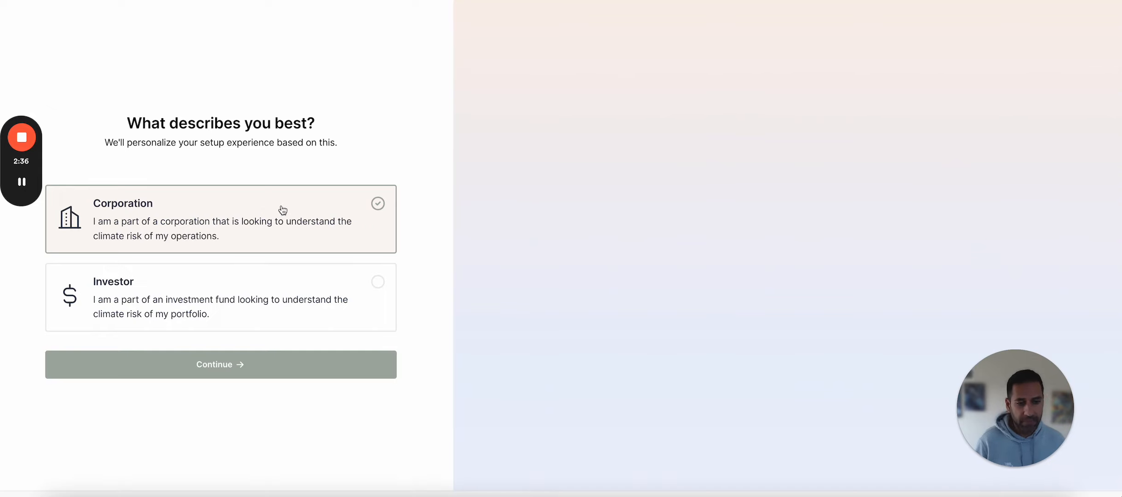
{"action": "left_click", "coordinate": [211, 368]}
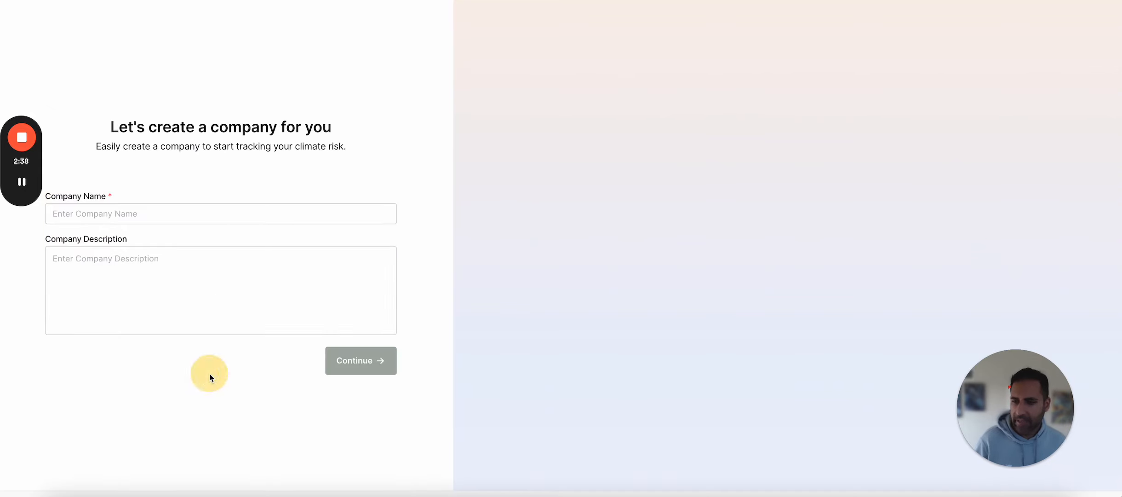
{"action": "left_click", "coordinate": [203, 210]}
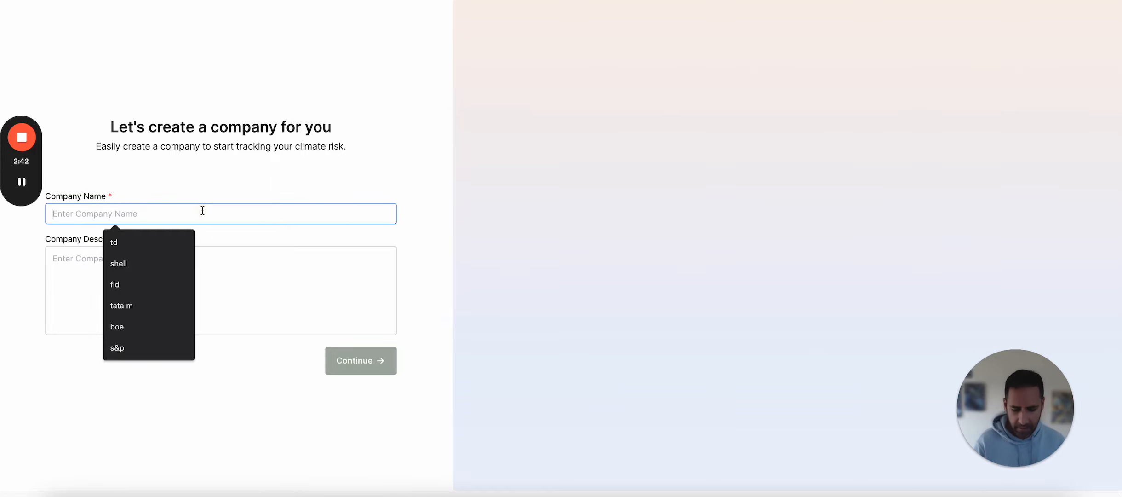
{"action": "type", "text": "abc CO"}
{"action": "key", "text": "Tab"}
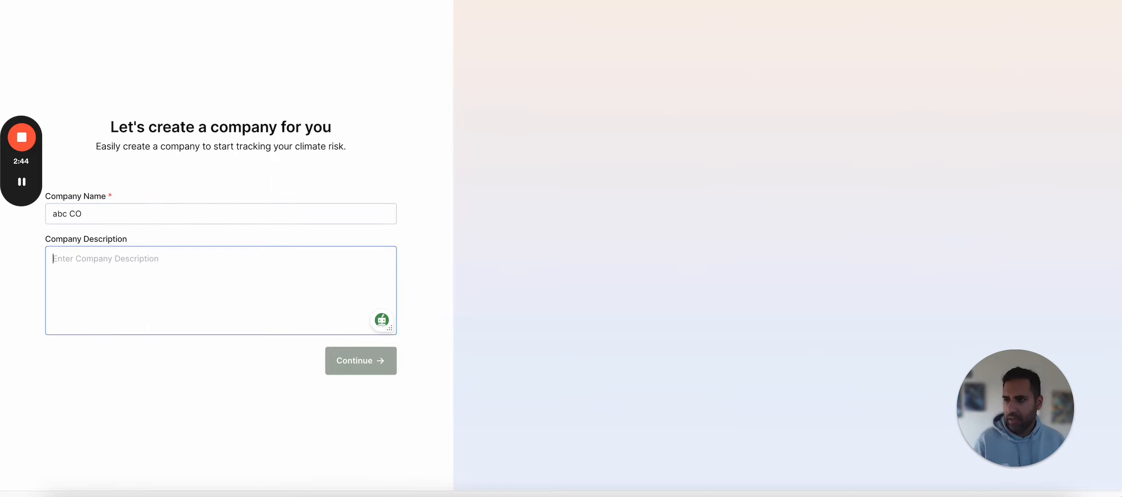
- Enter "Widget maker" as the company description and continue to the location and growth details
{"action": "type", "text": "Widget mark"}
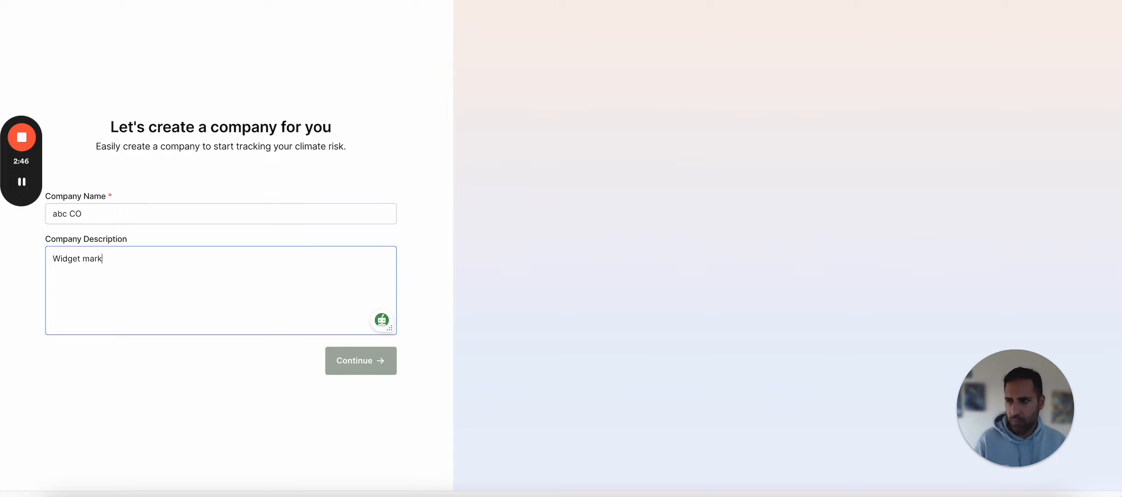
{"action": "key", "text": "BackSpace"}
{"action": "key", "text": "BackSpace"}
{"action": "type", "text": "ker"}
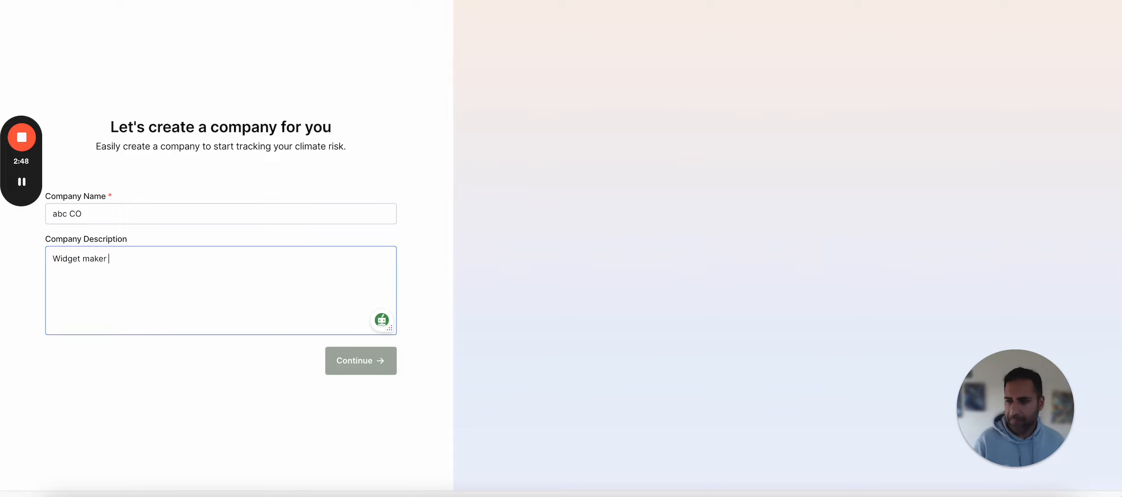
{"action": "left_click", "coordinate": [336, 350]}
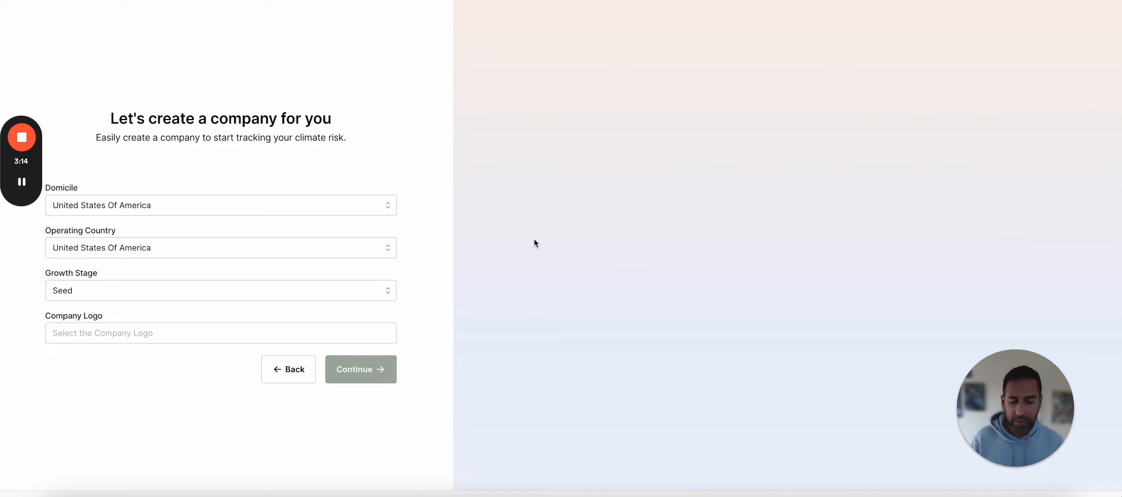
- Check the growth stage options, then continue with Seed and United States Of America, without adding a company logo
{"action": "left_click", "coordinate": [388, 295]}
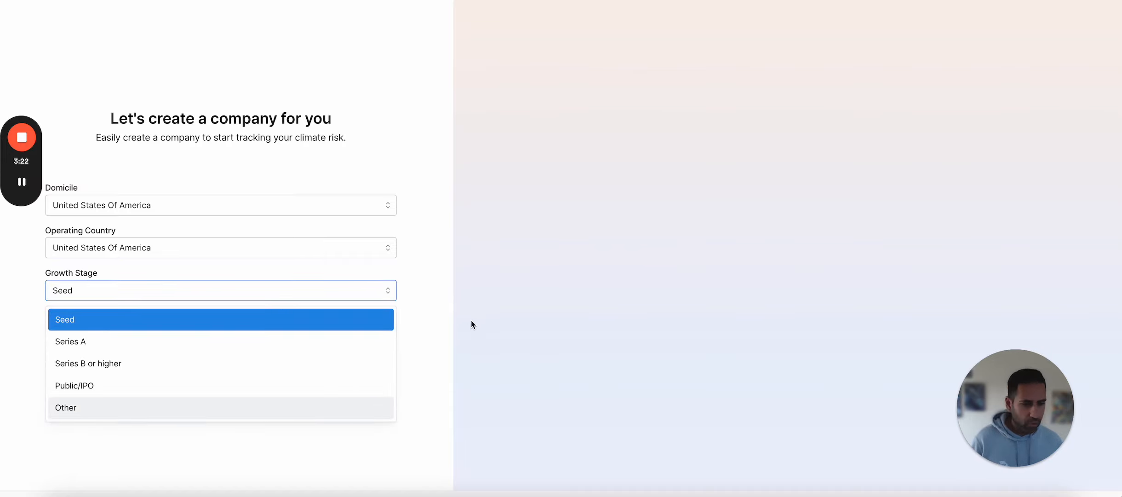
{"action": "left_click", "coordinate": [444, 301]}
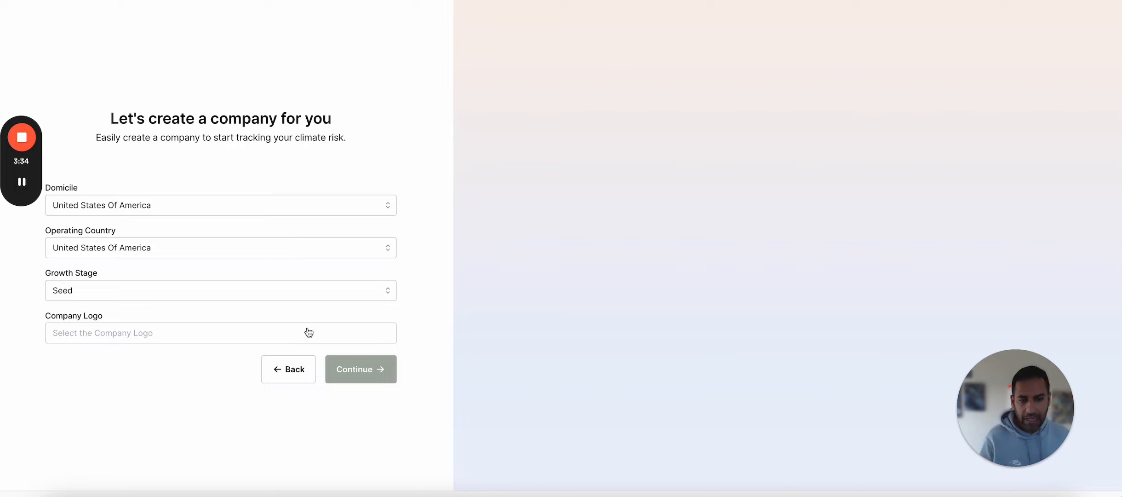
{"action": "left_click", "coordinate": [345, 370]}
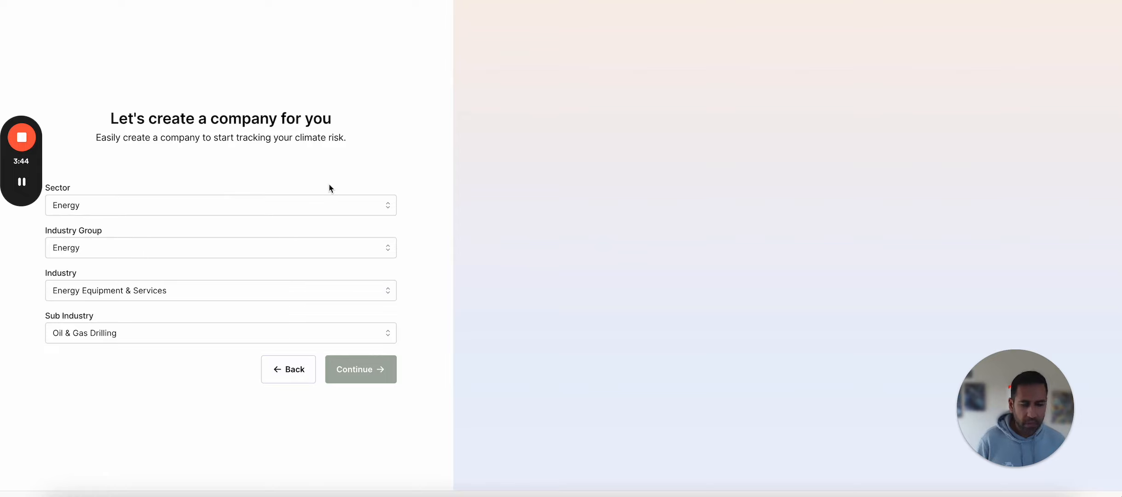
- Set the company's sector to Consumer Discretionary and continue to the report selection
{"action": "left_click", "coordinate": [304, 210]}
{"action": "left_click", "coordinate": [260, 298]}
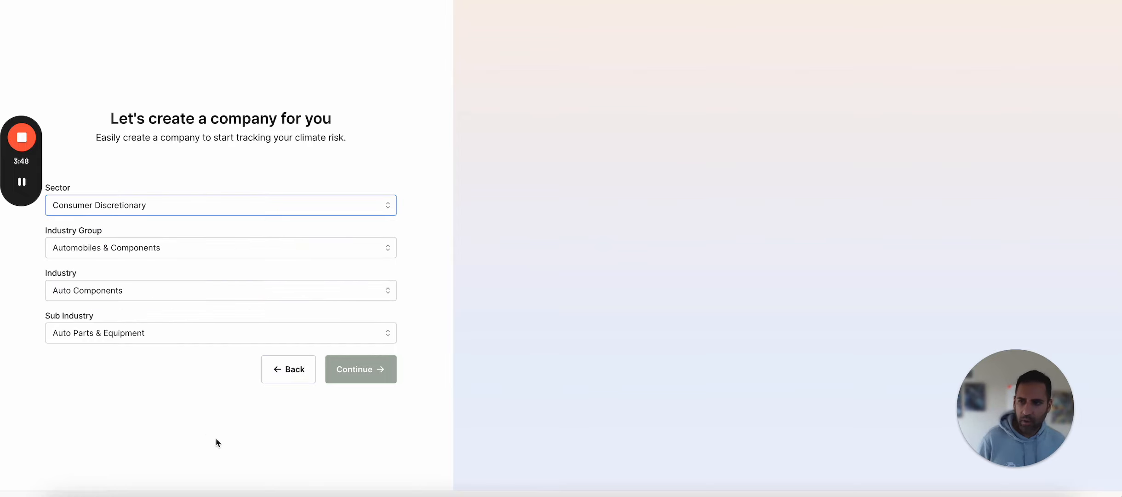
{"action": "left_click", "coordinate": [385, 381]}
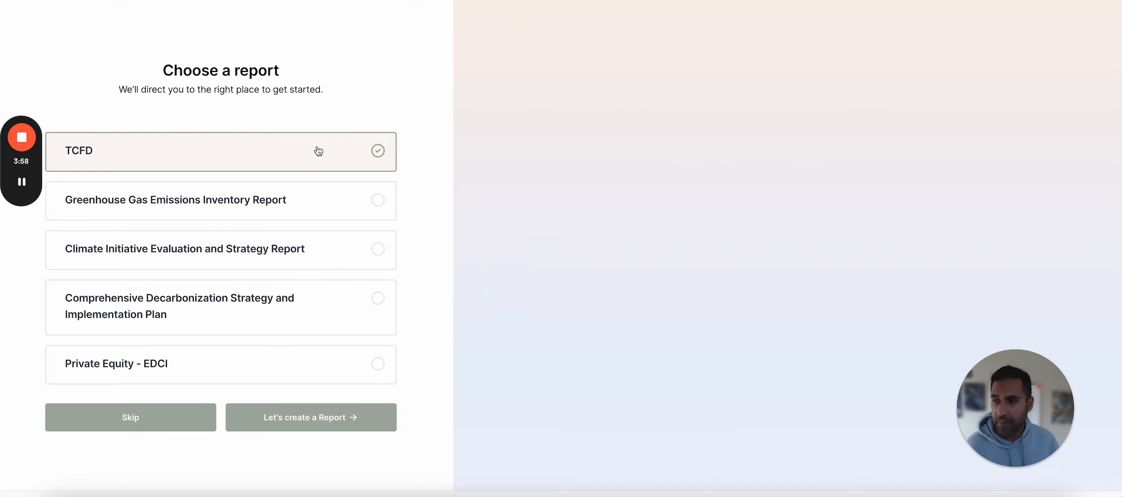
- Start a new TCFD report and dismiss the offer of help from Athena
{"action": "left_click", "coordinate": [367, 160]}
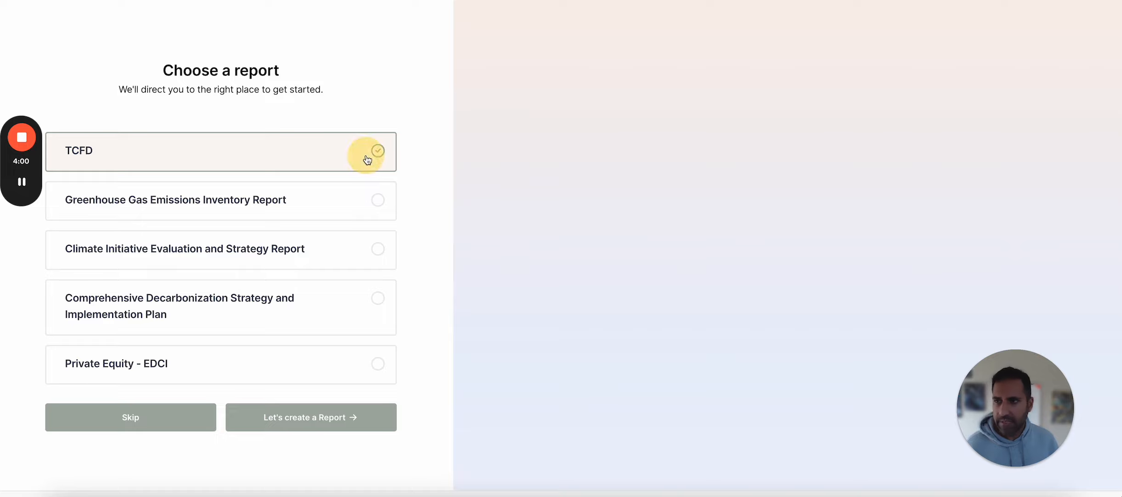
{"action": "left_click", "coordinate": [311, 418]}
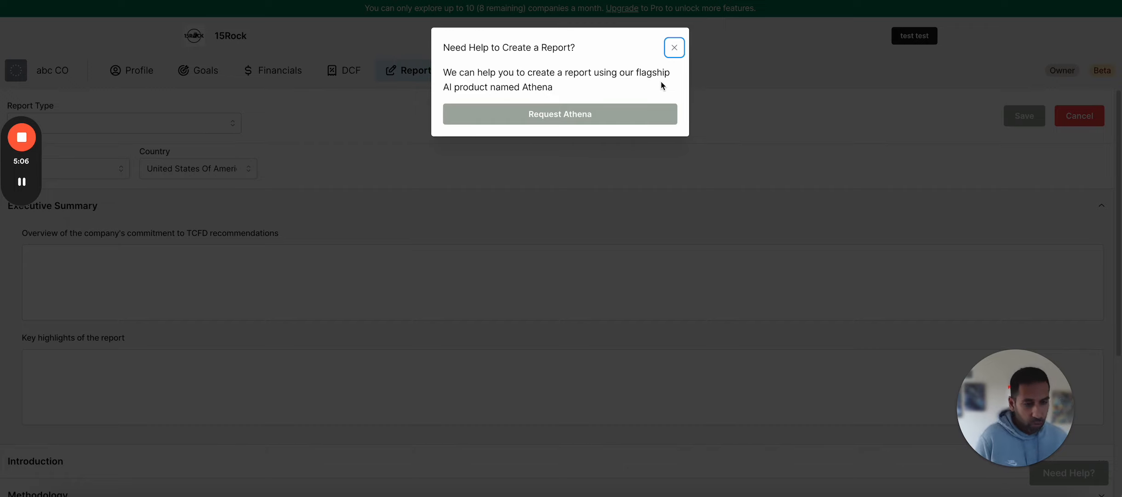
{"action": "left_click", "coordinate": [674, 48]}
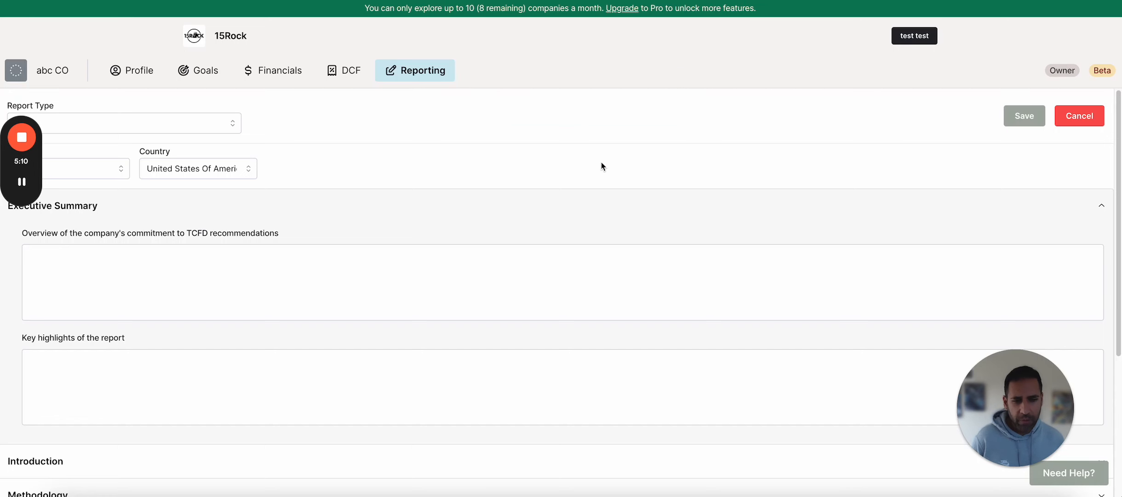
- Look through the available report types without changing the selected one
{"action": "left_click", "coordinate": [155, 122]}
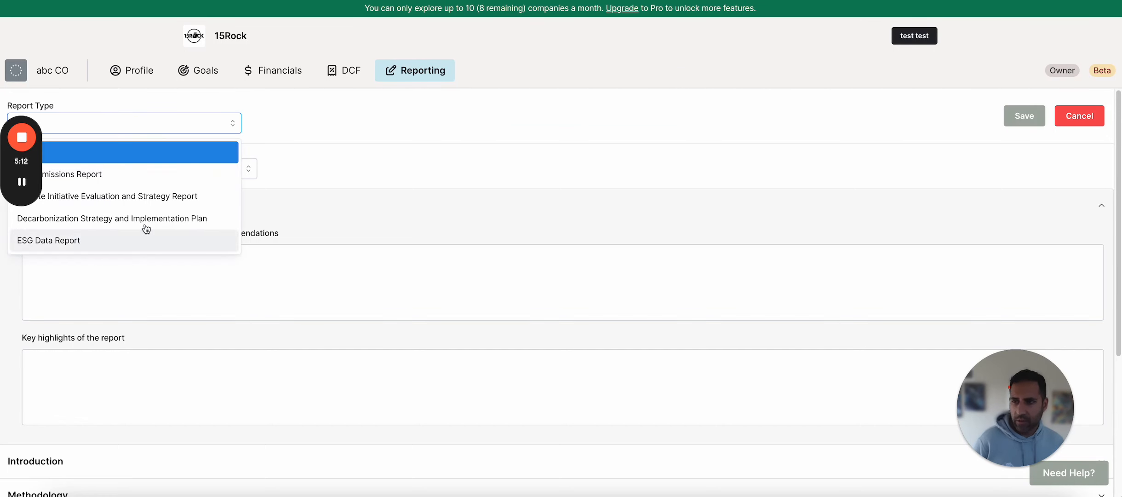
{"action": "left_click", "coordinate": [341, 127]}
- Enter "we make widgets" as the company background and operations in the Introduction section and save the report
{"action": "scroll", "coordinate": [206, 292], "scroll_direction": "down", "scroll_amount": 5}
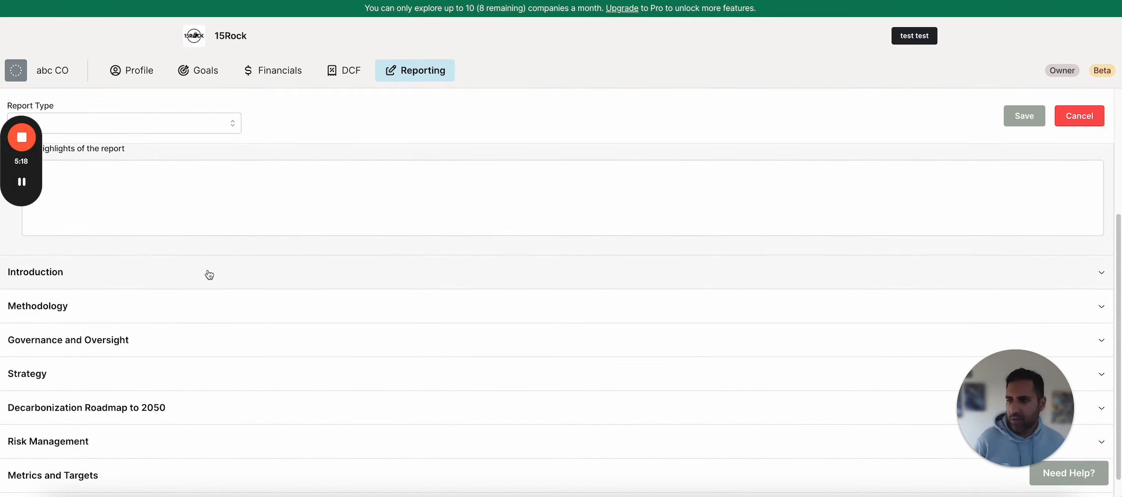
{"action": "left_click", "coordinate": [209, 275]}
{"action": "scroll", "coordinate": [212, 246], "scroll_direction": "up", "scroll_amount": 2}
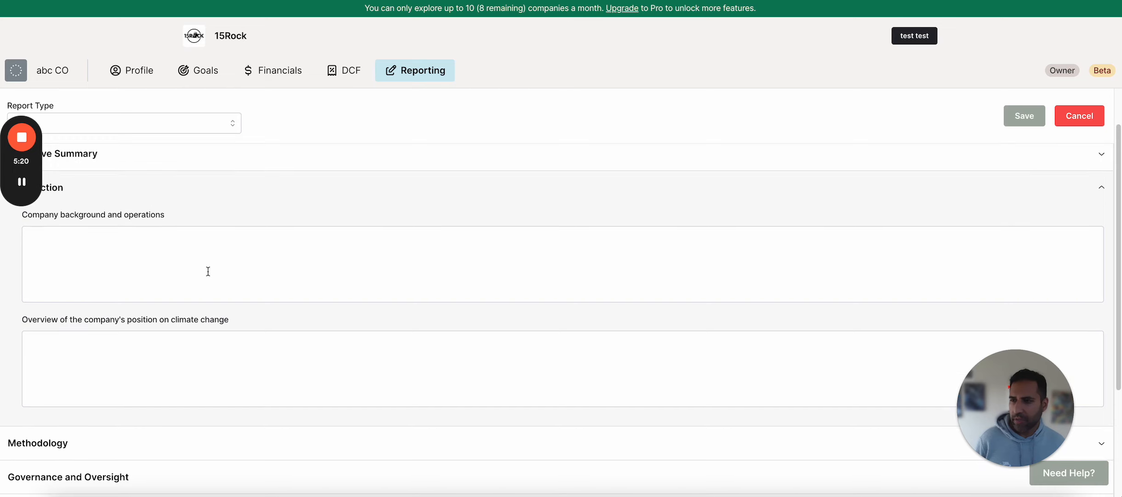
{"action": "left_click", "coordinate": [208, 269]}
{"action": "type", "text": "we make widg"}
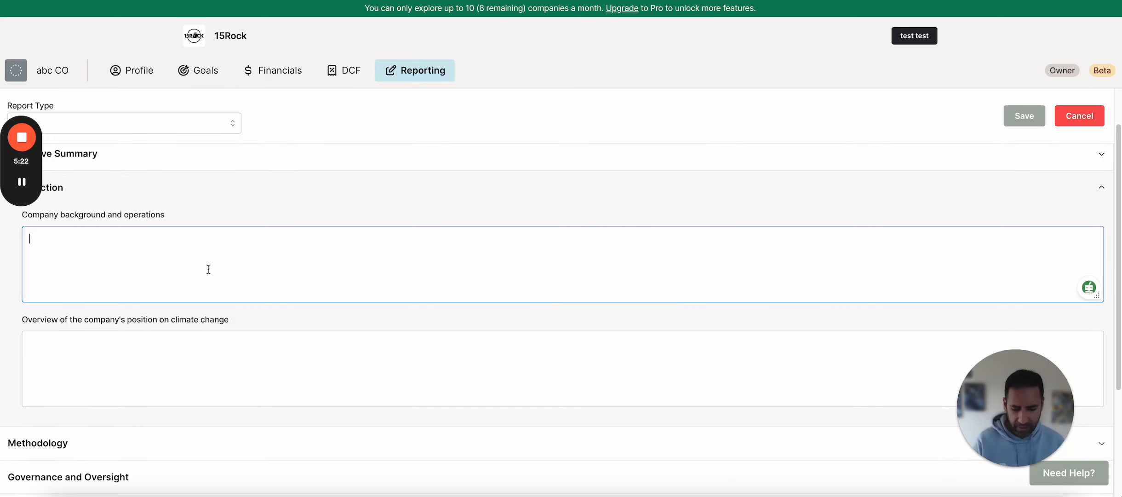
{"action": "type", "text": "ets"}
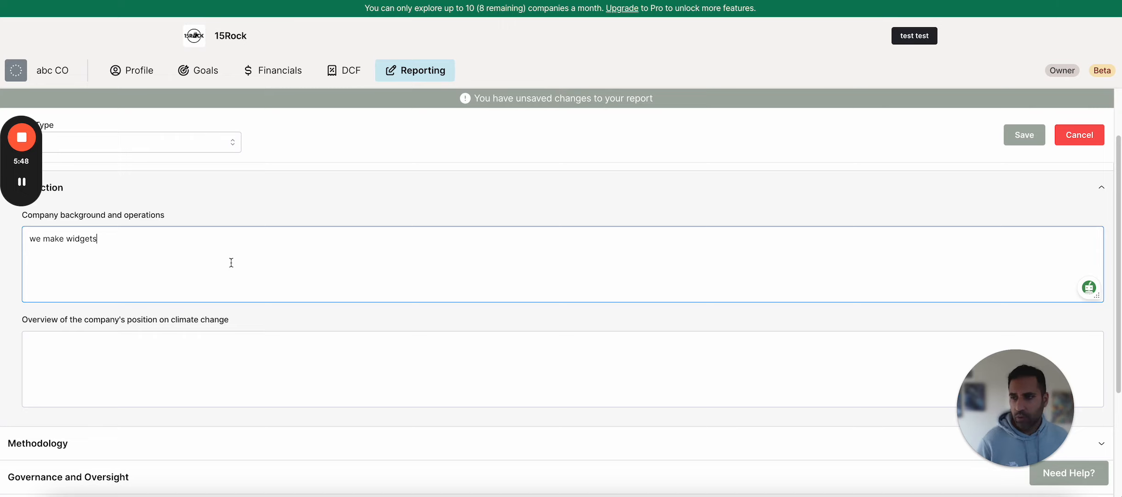
{"action": "scroll", "coordinate": [259, 375], "scroll_direction": "down", "scroll_amount": 3}
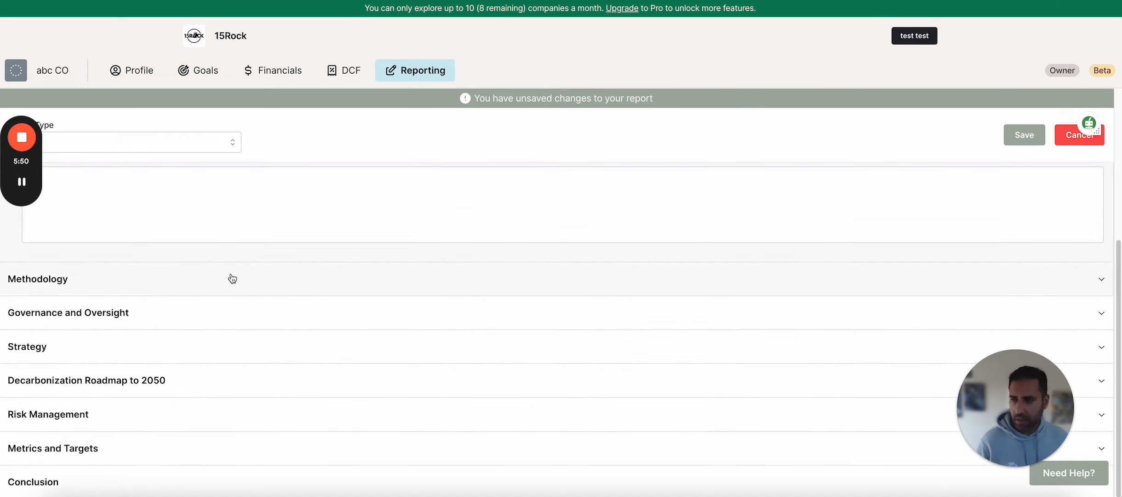
{"action": "left_click", "coordinate": [1009, 138]}
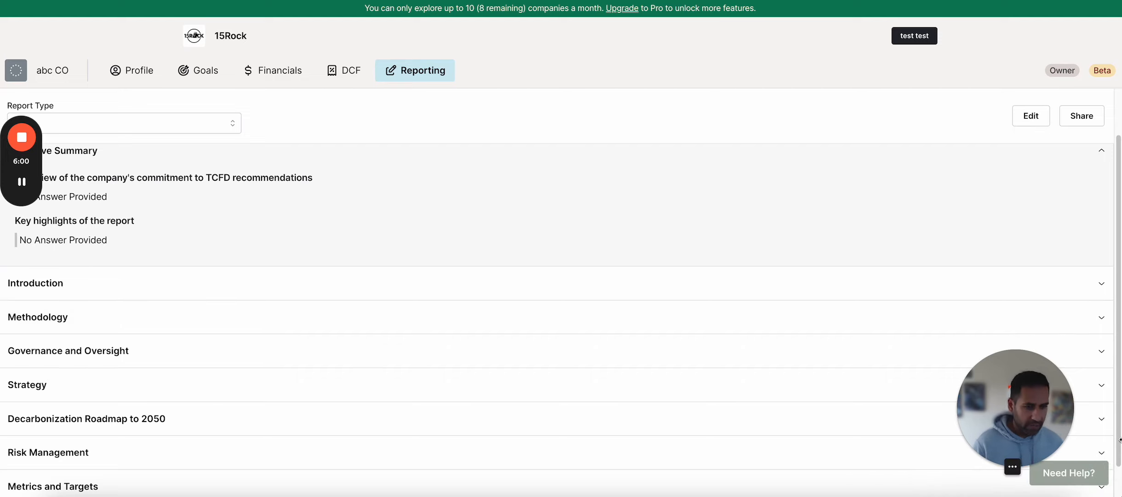
- View the report help offer for requesting Athena, then close it
{"action": "mouse_move", "coordinate": [1078, 484]}
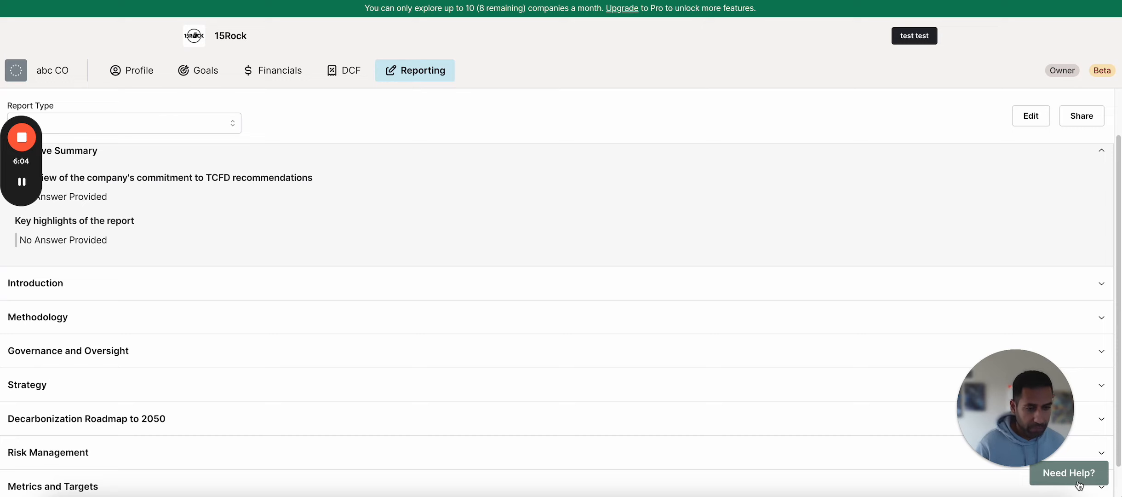
{"action": "left_click", "coordinate": [1079, 482]}
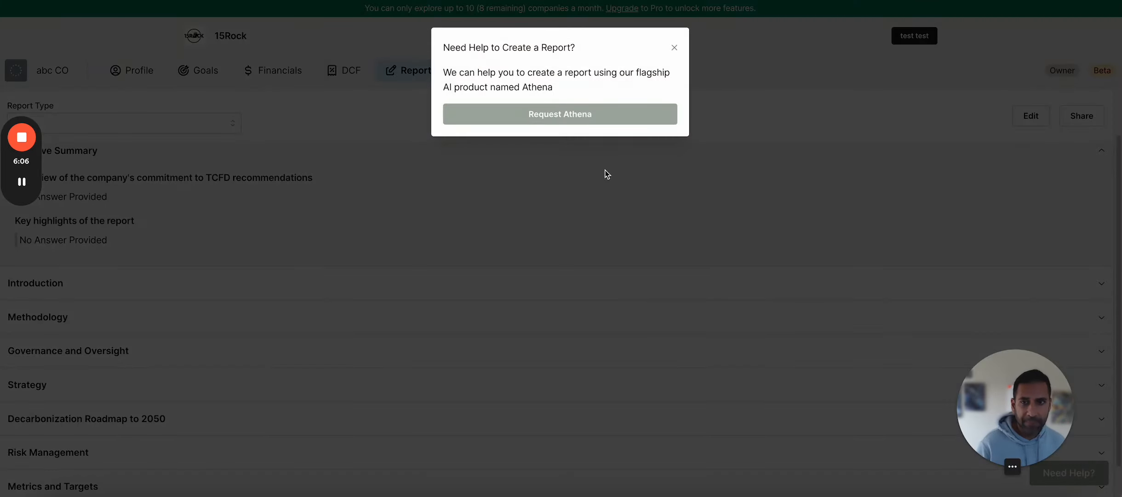
{"action": "left_click", "coordinate": [674, 47]}
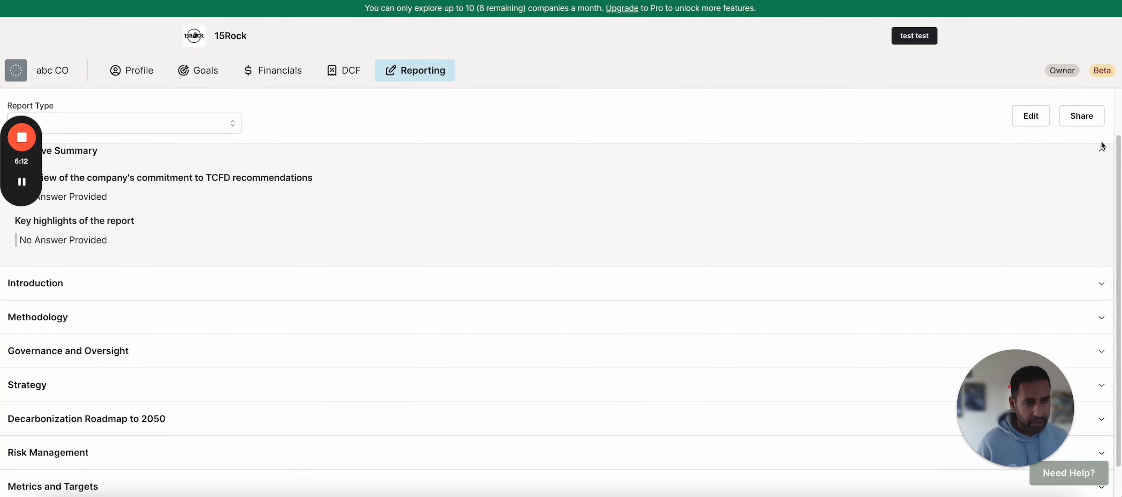
- Copy the report's share link and open it in a new browser tab
{"action": "left_click", "coordinate": [1096, 119]}
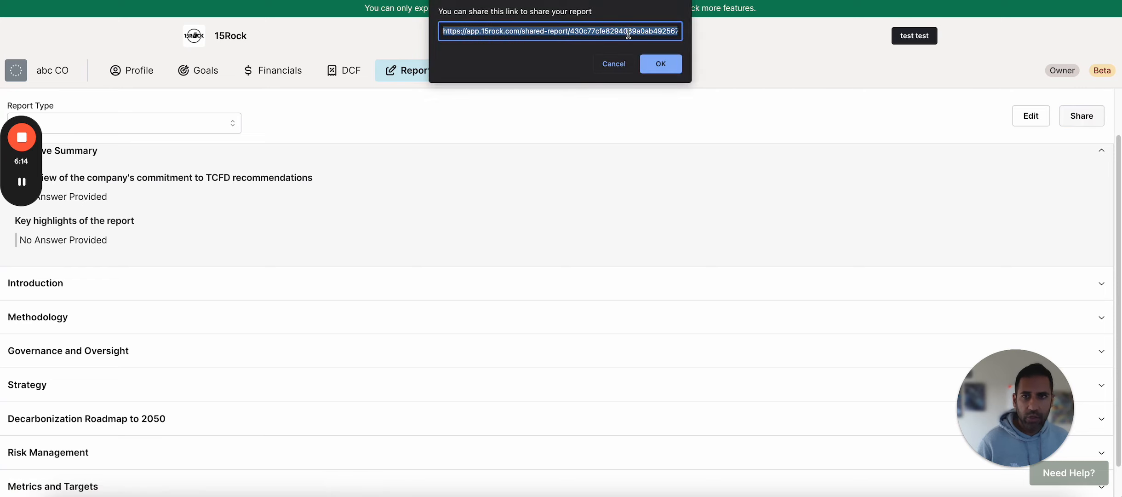
{"action": "triple_click", "coordinate": [629, 33]}
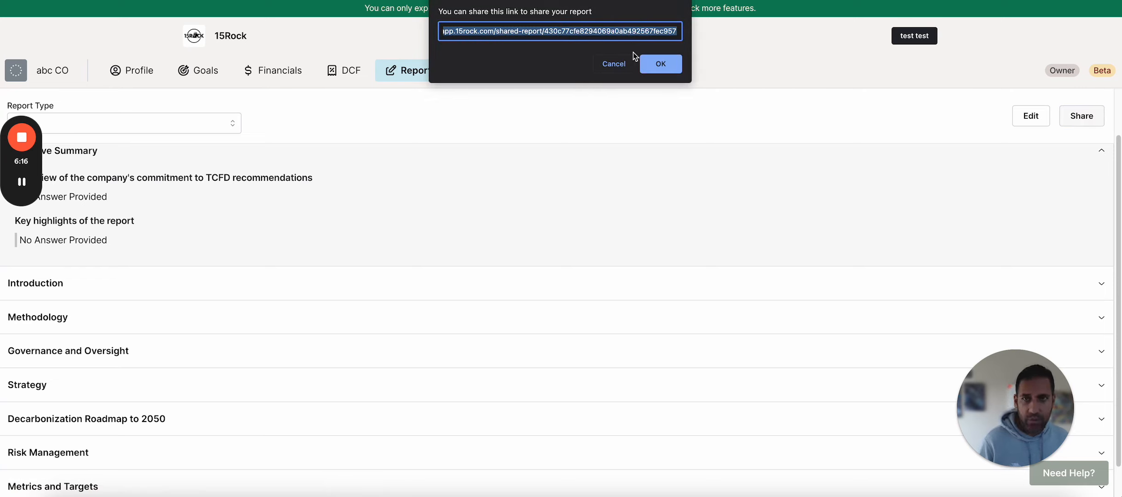
{"action": "left_click", "coordinate": [619, 64]}
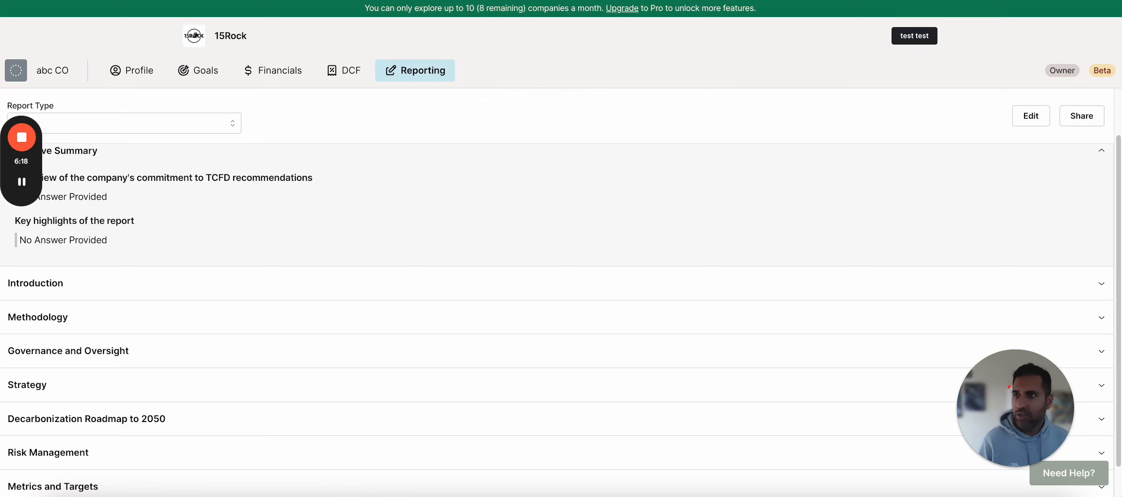
{"action": "key", "text": "super+t"}
{"action": "key", "text": "super+v"}
{"action": "key", "text": "Return"}
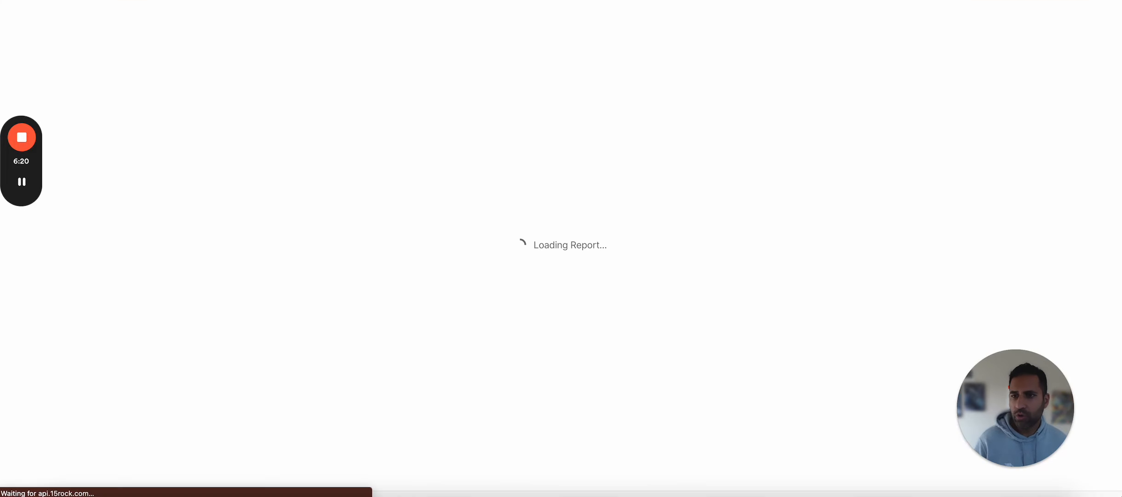
- Examine the shared TCFD report from its cover through the Executive Summary and Introduction pages
{"action": "scroll", "coordinate": [462, 372], "scroll_direction": "down", "scroll_amount": 3}
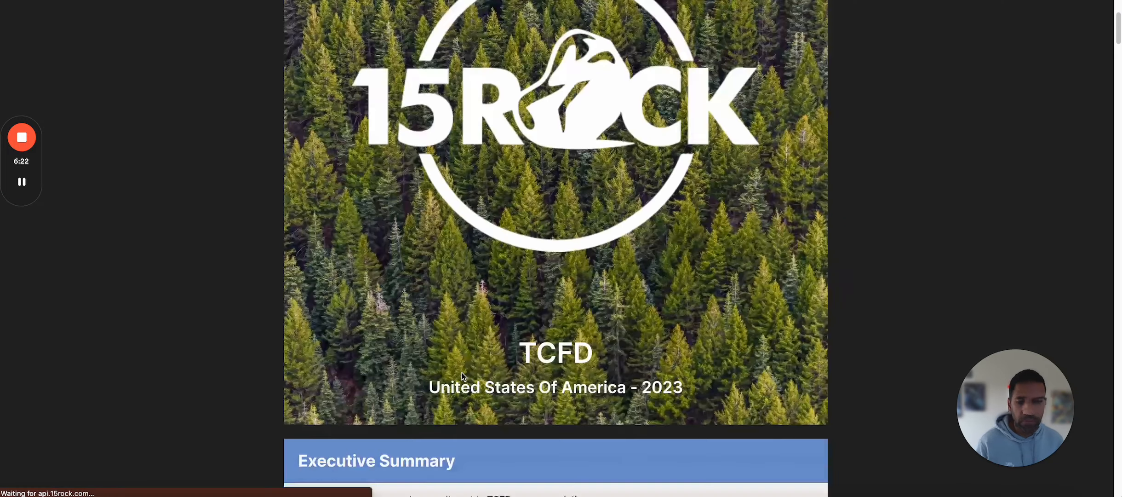
{"action": "scroll", "coordinate": [462, 371], "scroll_direction": "down", "scroll_amount": 10}
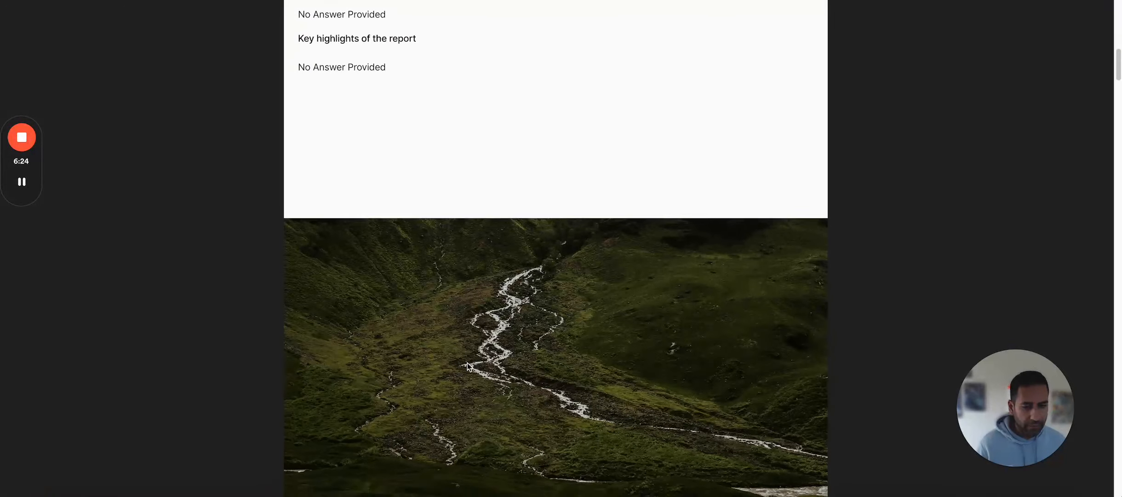
{"action": "scroll", "coordinate": [467, 362], "scroll_direction": "down", "scroll_amount": 4}
{"action": "scroll", "coordinate": [488, 336], "scroll_direction": "up", "scroll_amount": 1}
{"action": "scroll", "coordinate": [497, 315], "scroll_direction": "down", "scroll_amount": 2}
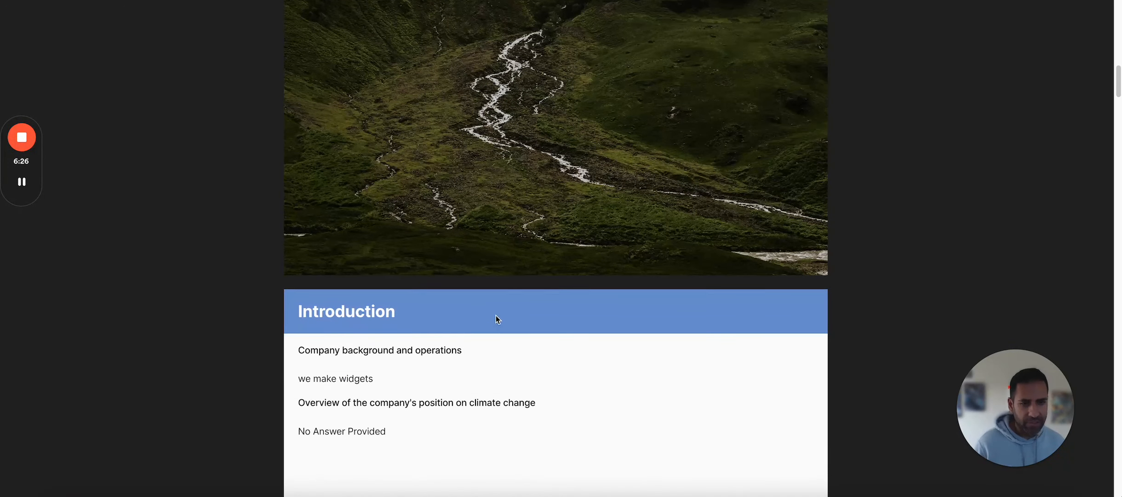
{"action": "scroll", "coordinate": [492, 311], "scroll_direction": "down", "scroll_amount": 3}
{"action": "scroll", "coordinate": [488, 314], "scroll_direction": "up", "scroll_amount": 6}
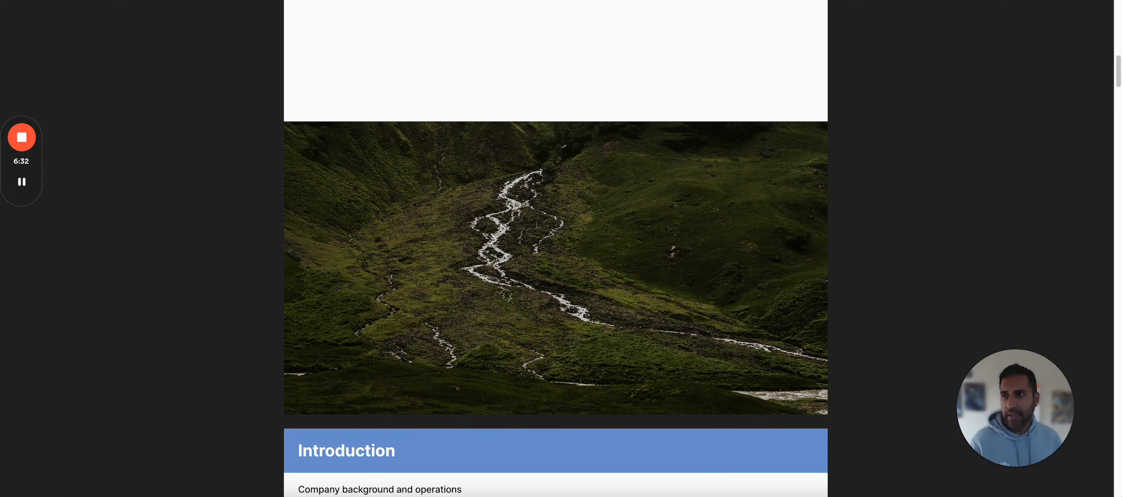
- Return to the abc CO report page and view the available report types, leaving the current type selected
{"action": "left_click", "coordinate": [184, 0]}
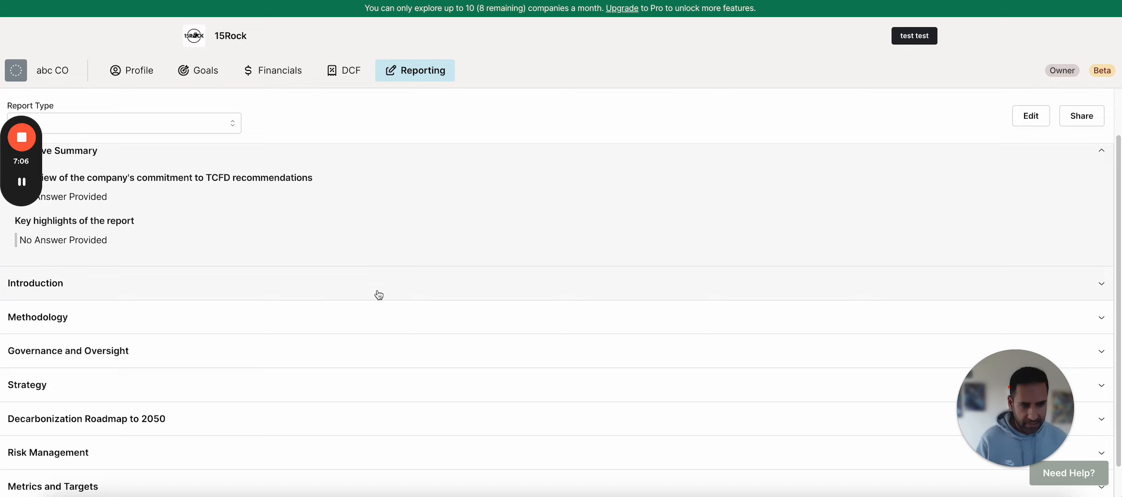
{"action": "left_click", "coordinate": [113, 131]}
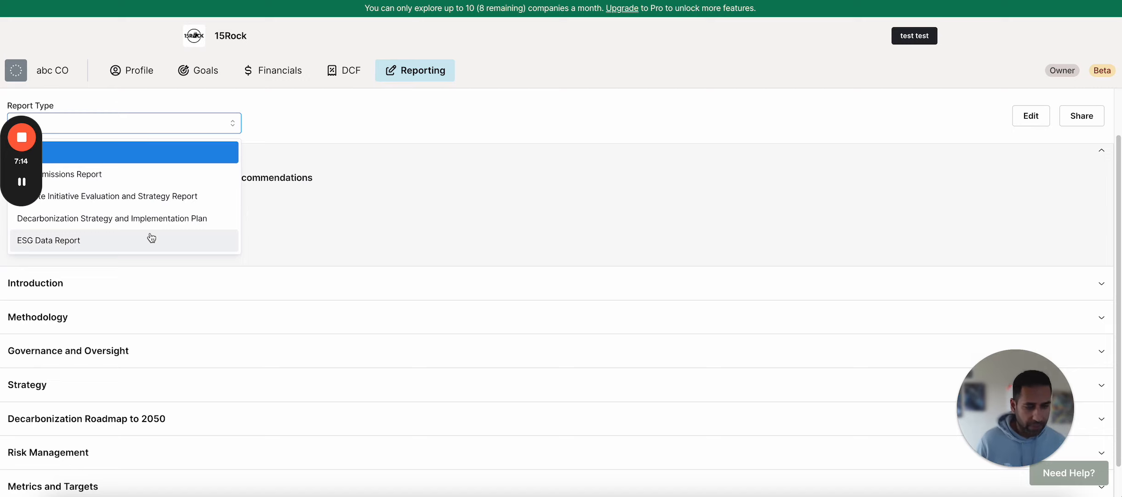
{"action": "left_click", "coordinate": [407, 128]}
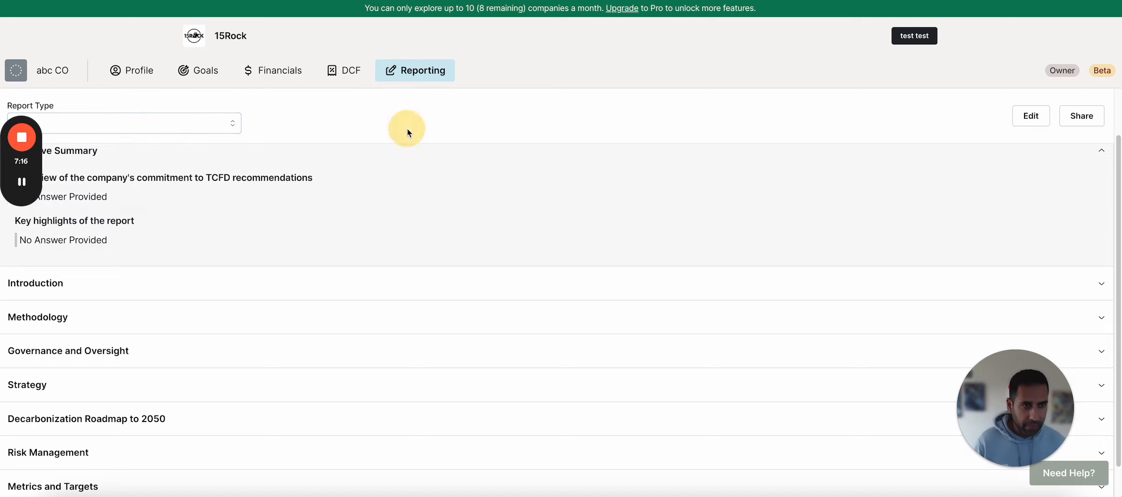
- Start a new ESG goal for abc CO in the Climate group with the goal type GHG Scope 1
{"action": "left_click", "coordinate": [199, 71]}
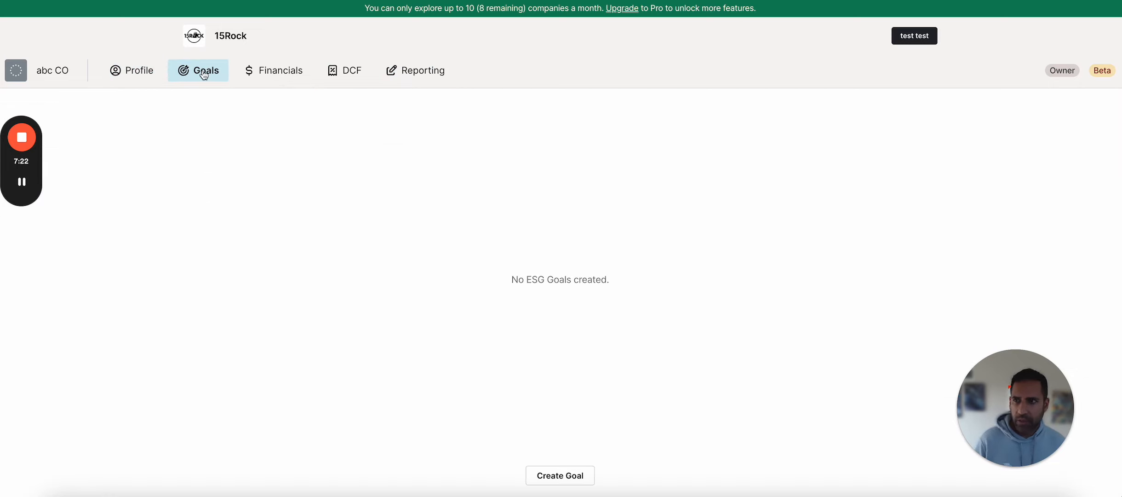
{"action": "left_click", "coordinate": [547, 477]}
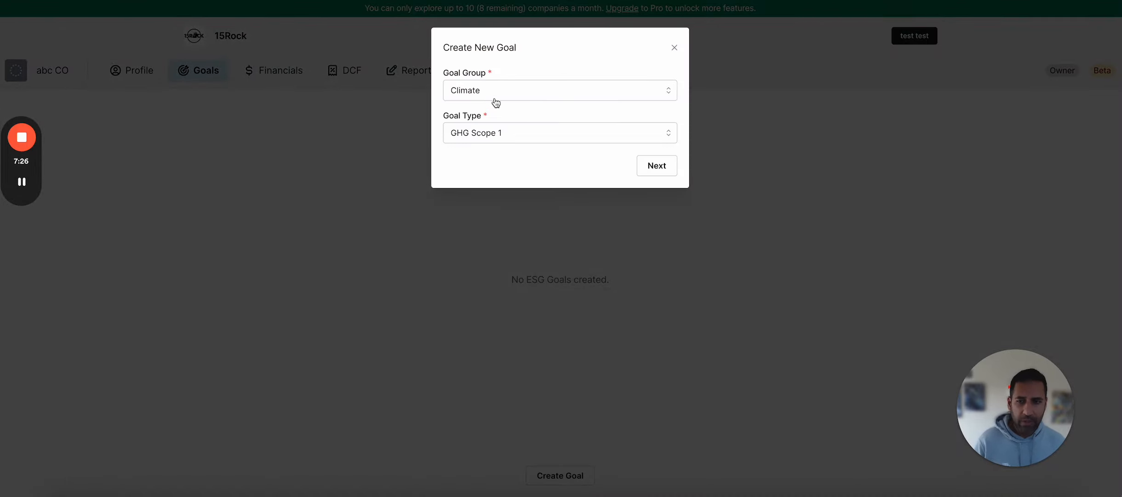
{"action": "left_click", "coordinate": [518, 134]}
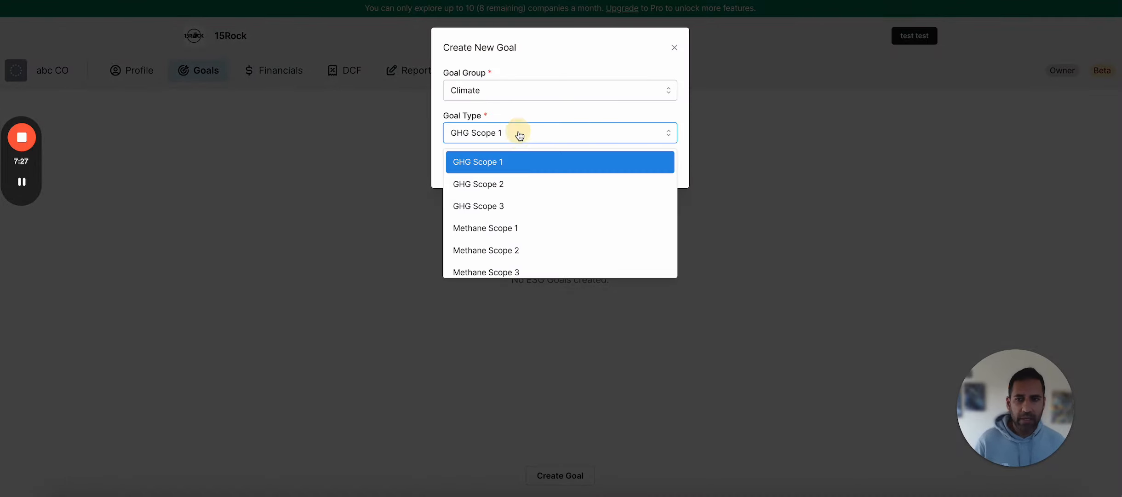
{"action": "left_click", "coordinate": [517, 165]}
{"action": "left_click", "coordinate": [660, 171]}
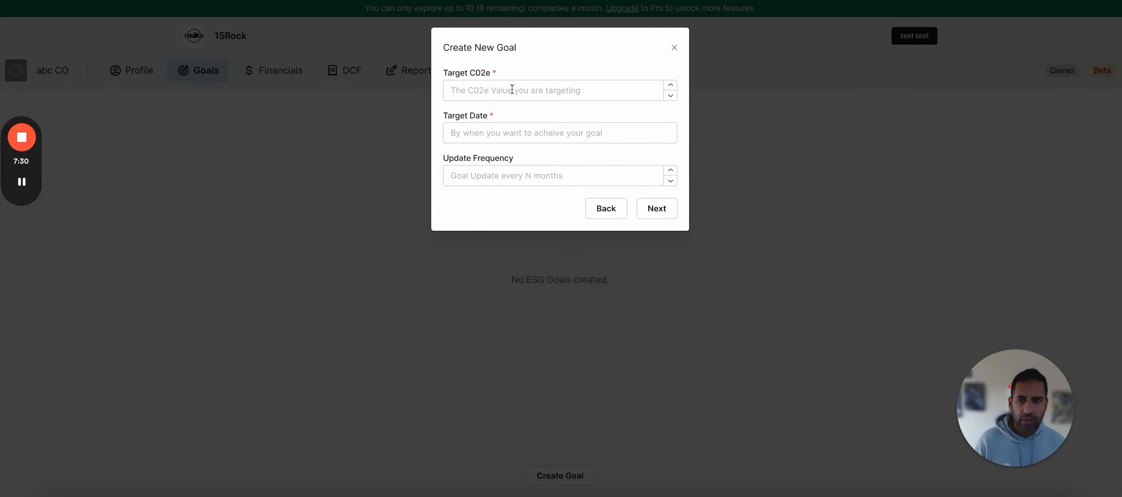
- Set the goal's target CO2e to 0, target date to January 1, 2030, and update frequency to 6 months
{"action": "left_click", "coordinate": [513, 90]}
{"action": "type", "text": "0"}
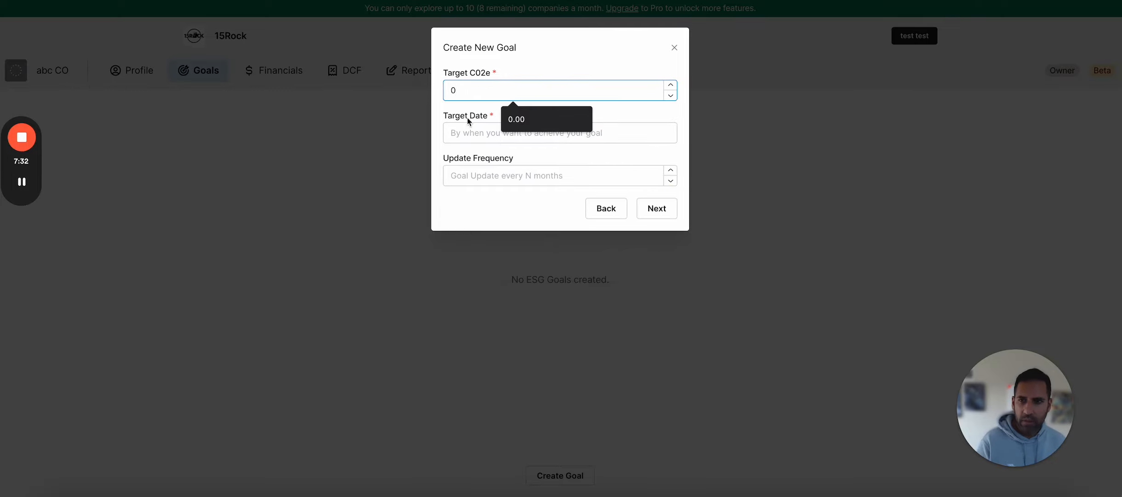
{"action": "left_click", "coordinate": [466, 132]}
{"action": "left_click", "coordinate": [546, 171]}
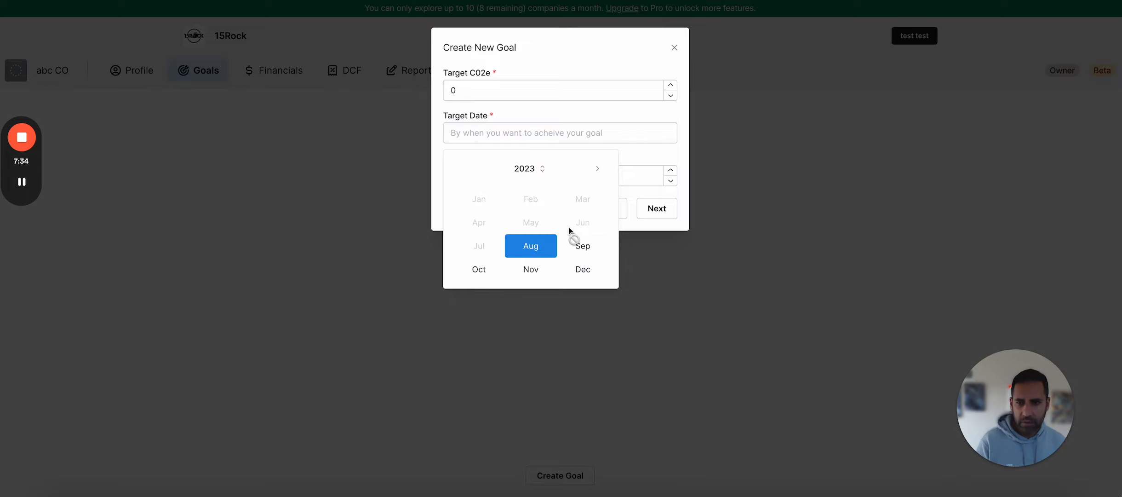
{"action": "left_click", "coordinate": [540, 169]}
{"action": "left_click", "coordinate": [591, 244]}
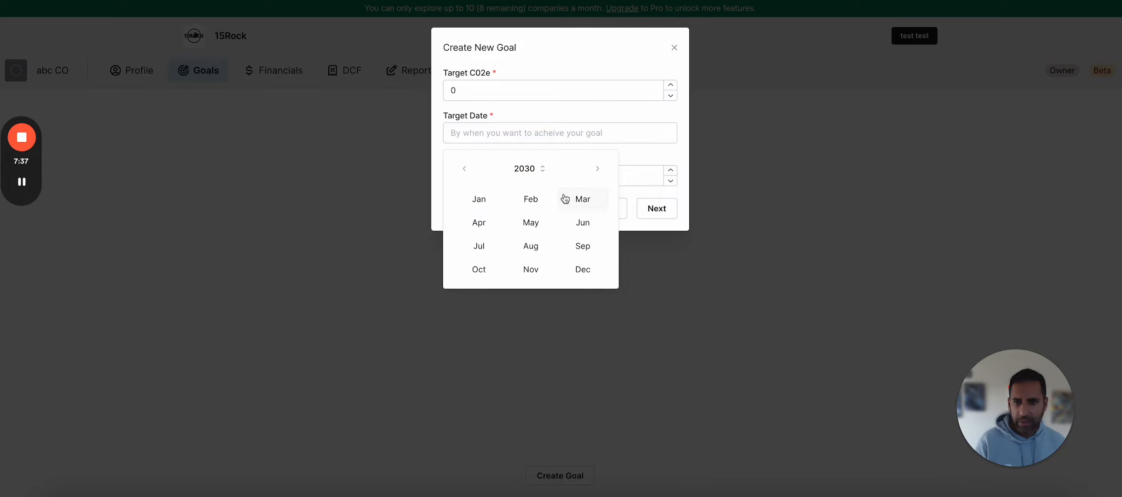
{"action": "left_click", "coordinate": [478, 198]}
{"action": "left_click", "coordinate": [485, 217]}
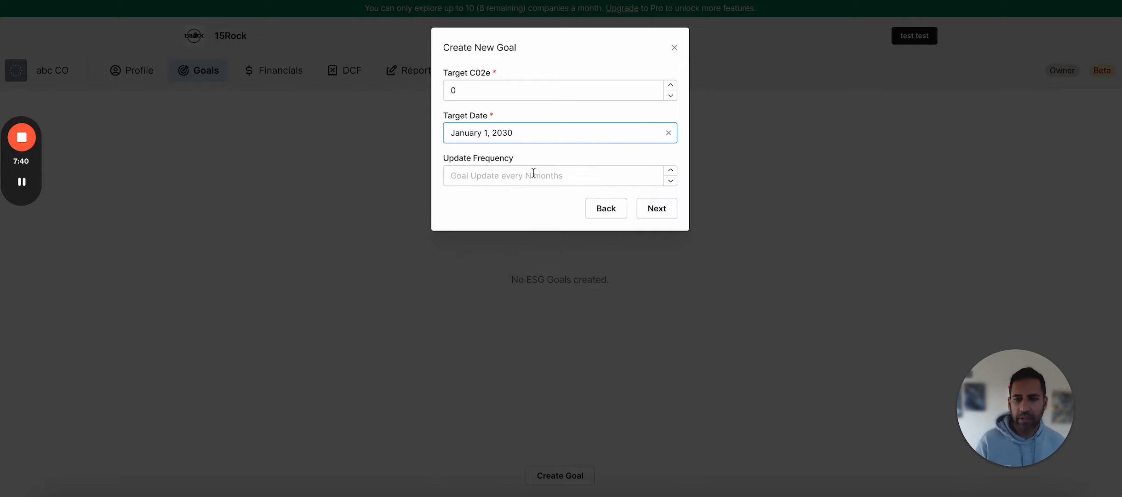
{"action": "left_click", "coordinate": [532, 174]}
{"action": "type", "text": "6"}
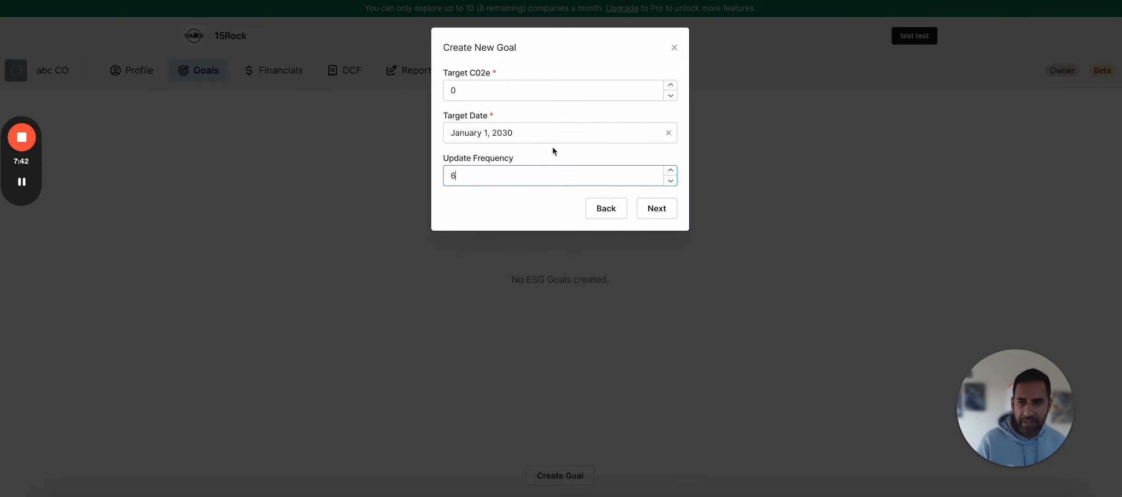
{"action": "left_click", "coordinate": [653, 208]}
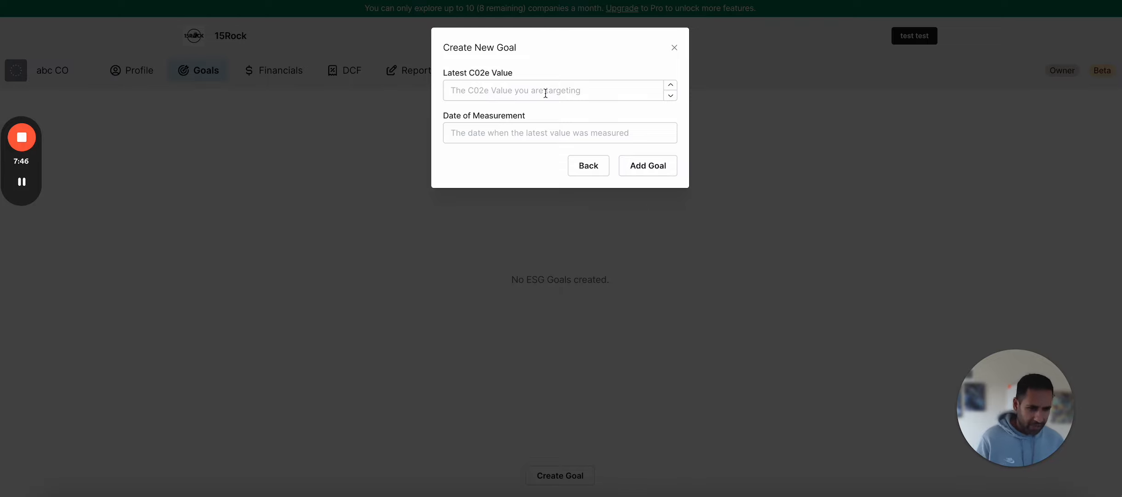
- Enter a latest CO2e value of 10,000 measured on August 1, 2023, and add the goal
{"action": "left_click", "coordinate": [545, 92]}
{"action": "type", "text": "100000"}
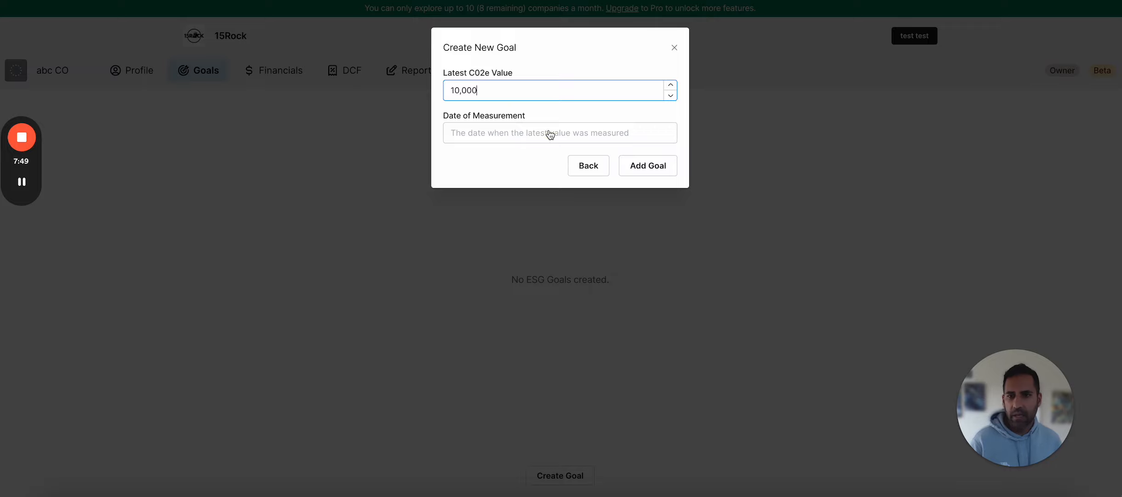
{"action": "left_click", "coordinate": [551, 134]}
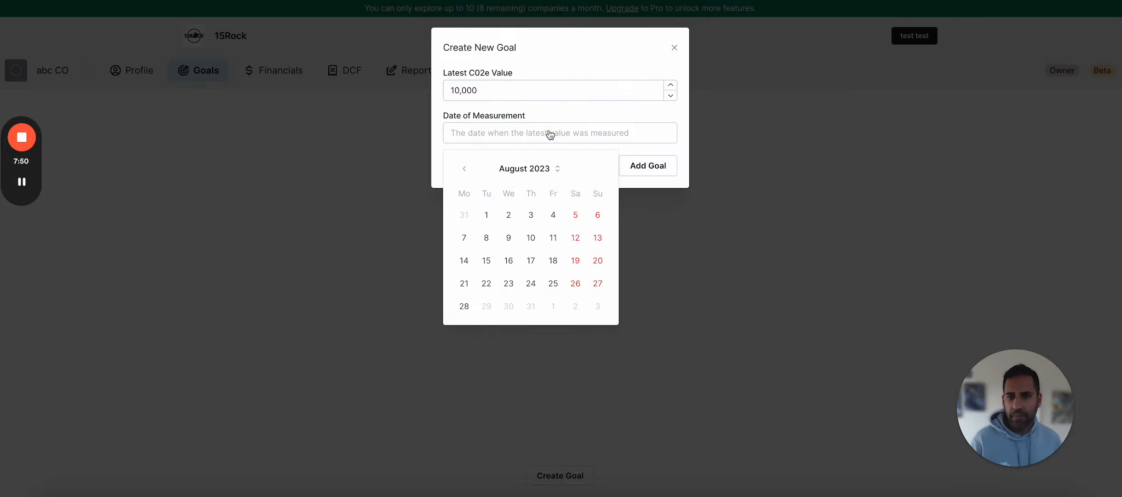
{"action": "left_click", "coordinate": [487, 216]}
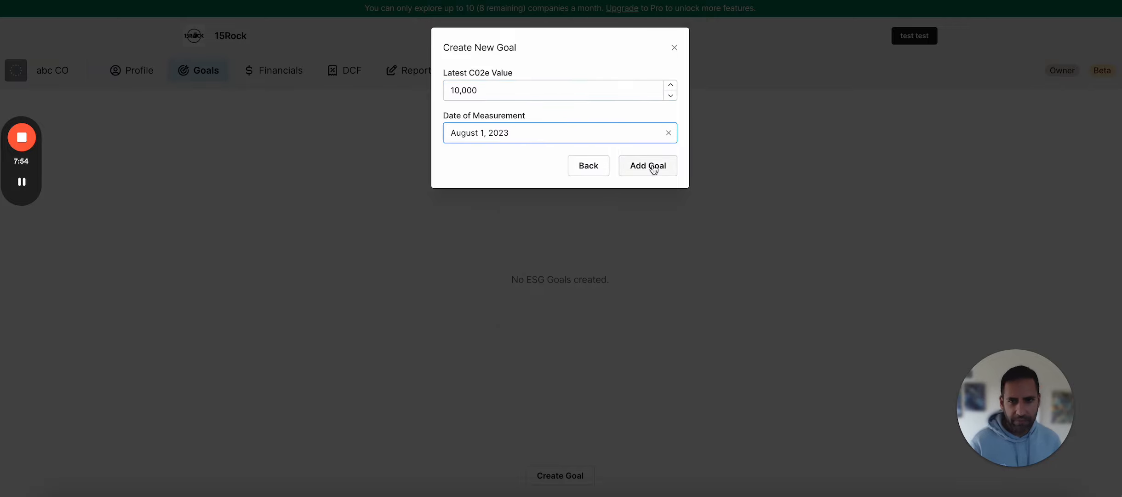
{"action": "left_click", "coordinate": [654, 170]}
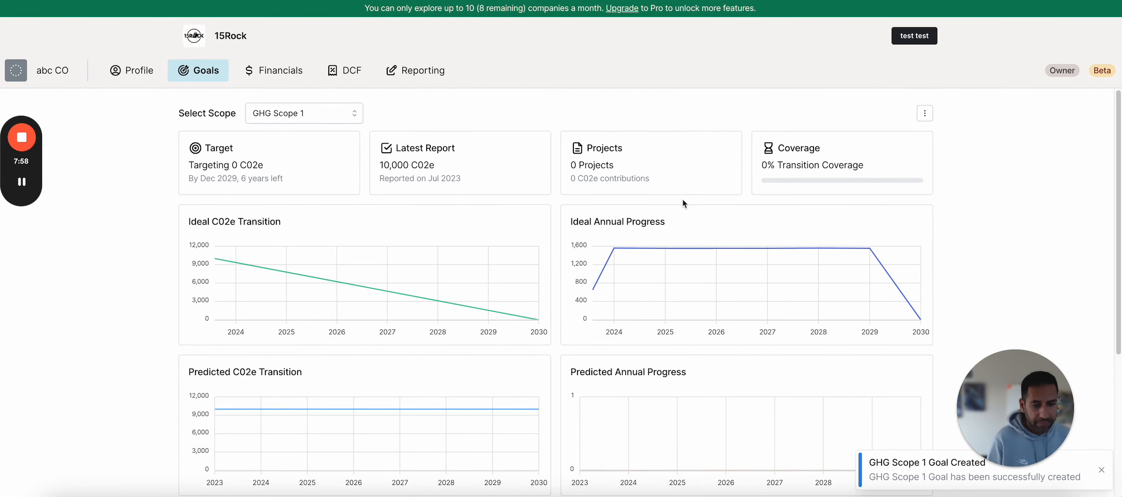
- Examine the GHG Scope 1 goal's charts and the goal types offered for another goal, then close the form without creating one
{"action": "scroll", "coordinate": [703, 251], "scroll_direction": "down", "scroll_amount": 5}
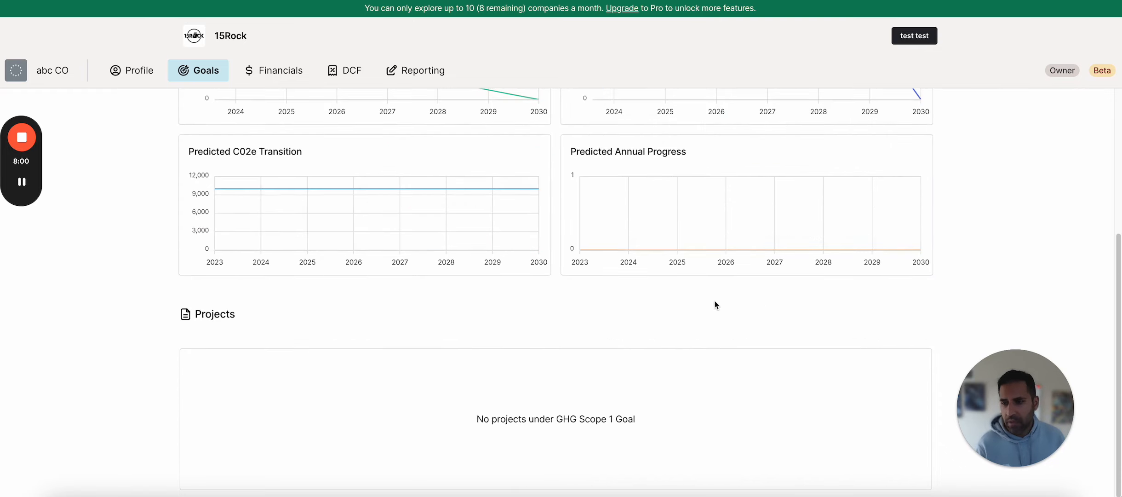
{"action": "scroll", "coordinate": [716, 304], "scroll_direction": "up", "scroll_amount": 5}
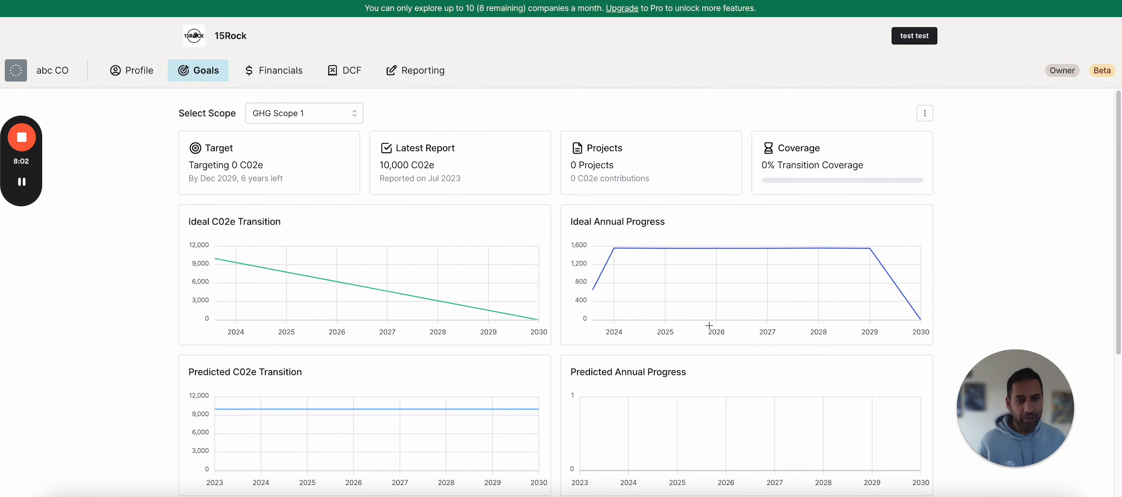
{"action": "left_click", "coordinate": [928, 115]}
{"action": "left_click", "coordinate": [927, 114]}
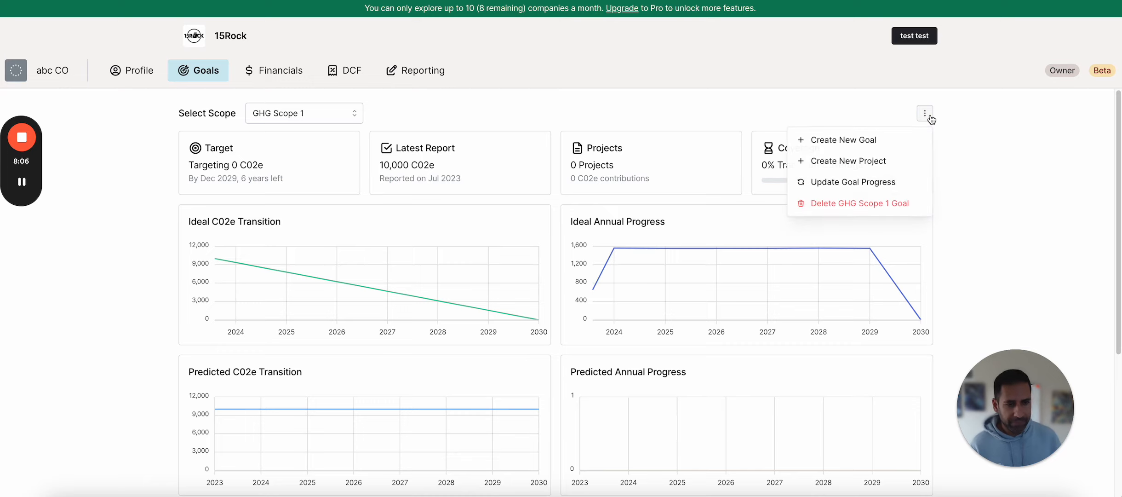
{"action": "left_click", "coordinate": [874, 143]}
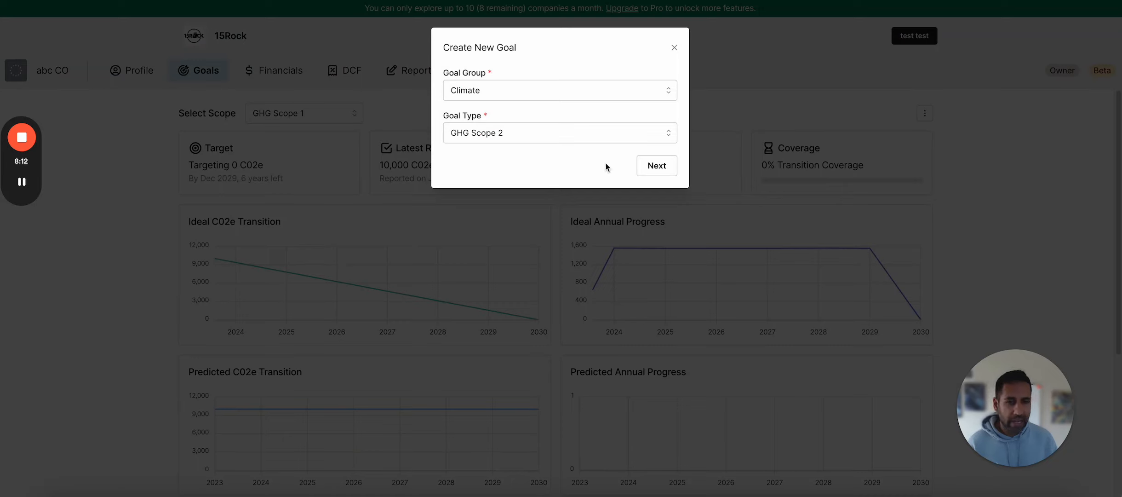
{"action": "left_click", "coordinate": [584, 133]}
{"action": "left_click", "coordinate": [570, 162]}
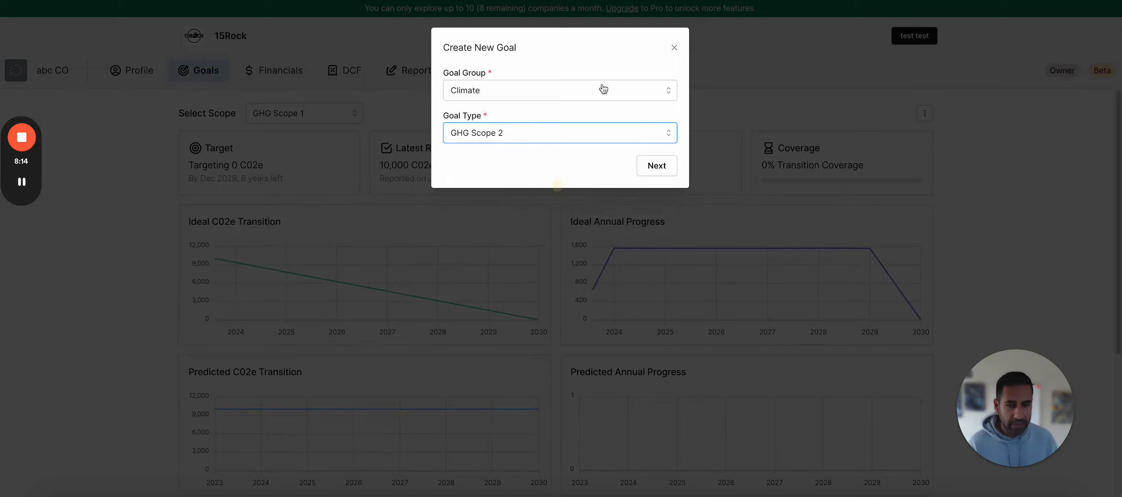
{"action": "left_click", "coordinate": [673, 48]}
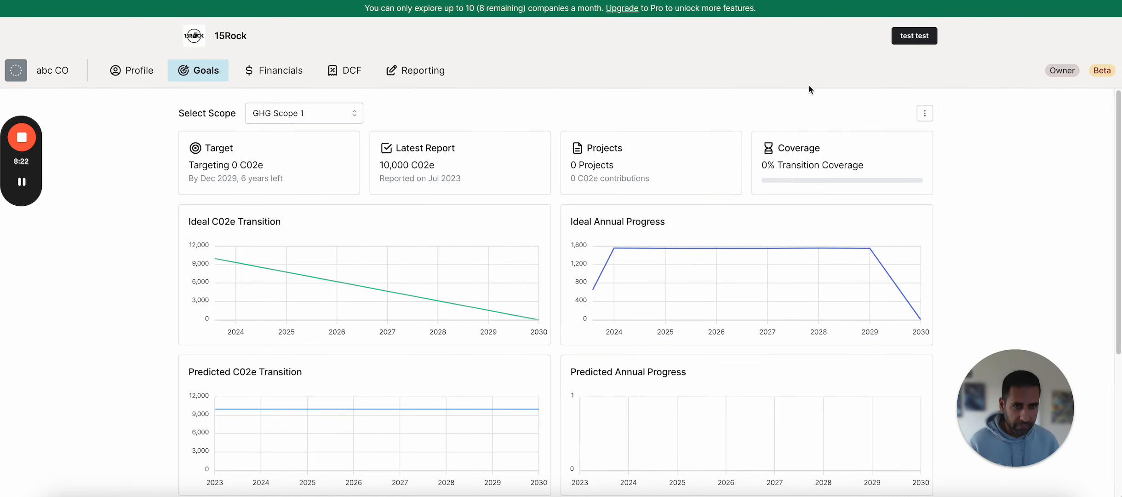
- Start a new project under the GHG Scope 1 goal and title it "reducing emissions in building"
{"action": "scroll", "coordinate": [726, 384], "scroll_direction": "down", "scroll_amount": 6}
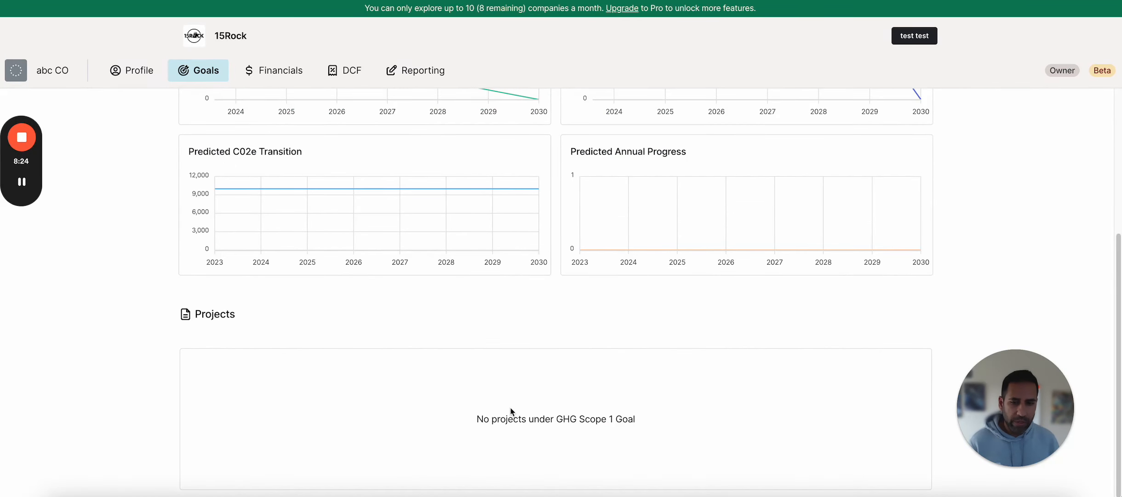
{"action": "scroll", "coordinate": [737, 276], "scroll_direction": "up", "scroll_amount": 7}
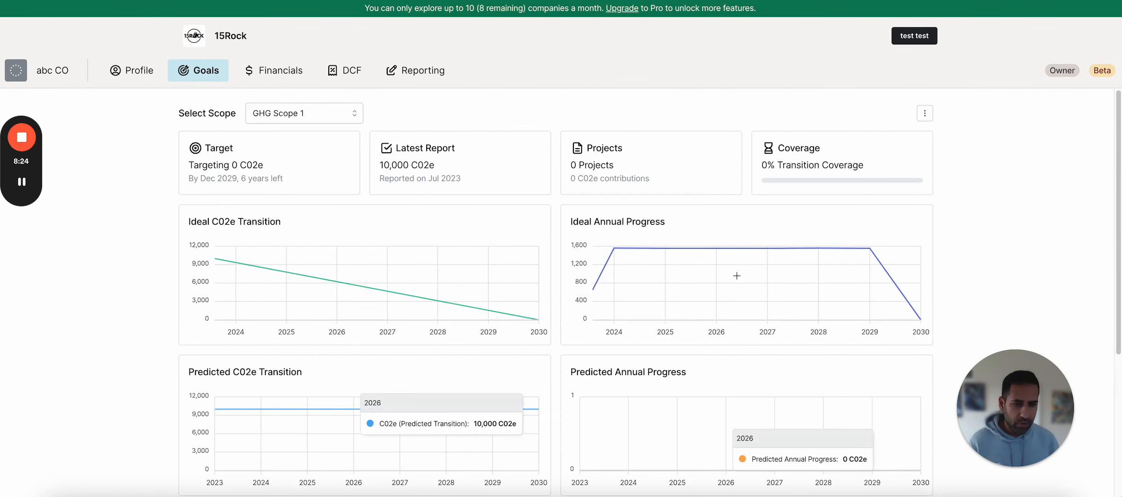
{"action": "left_click", "coordinate": [924, 113]}
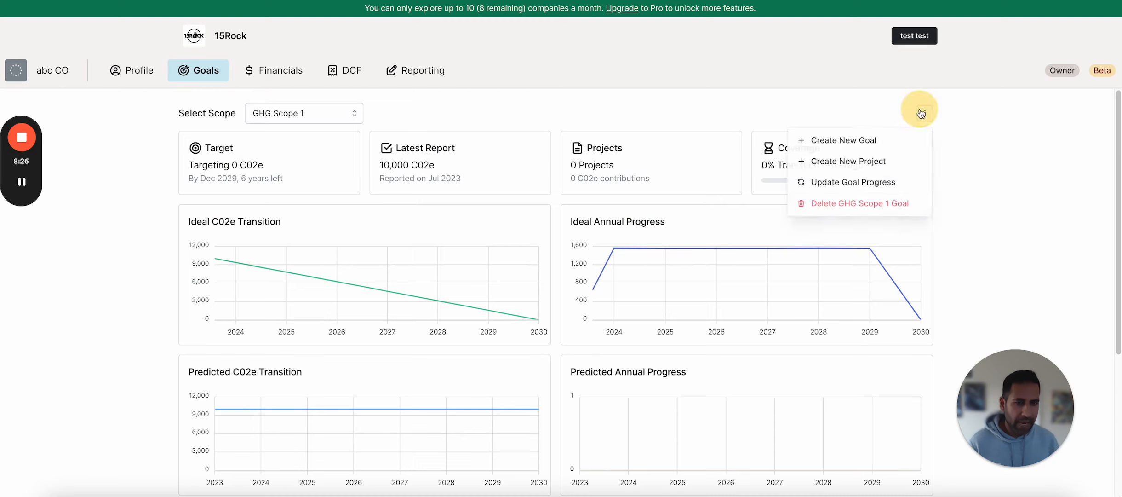
{"action": "left_click", "coordinate": [884, 162]}
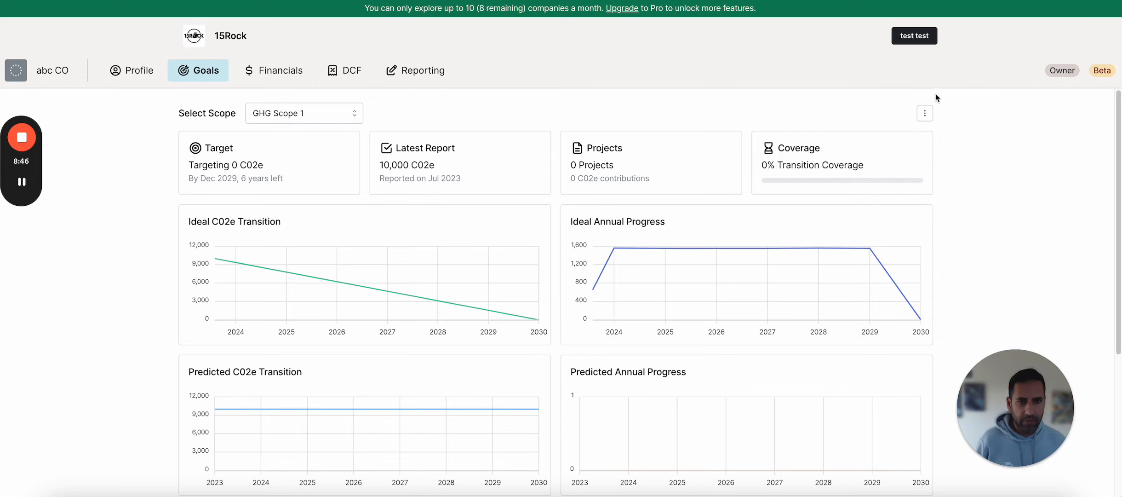
{"action": "left_click", "coordinate": [836, 110]}
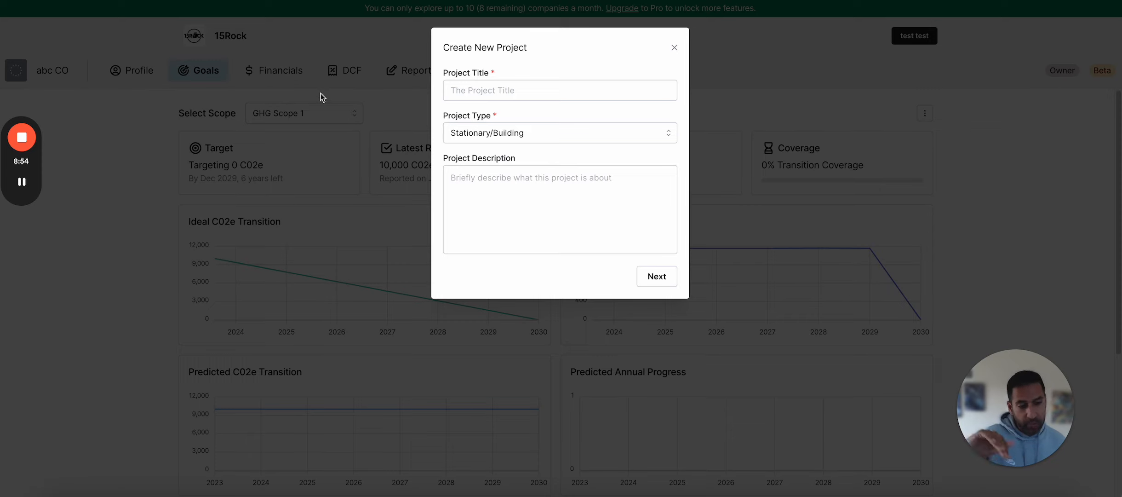
{"action": "left_click", "coordinate": [454, 92]}
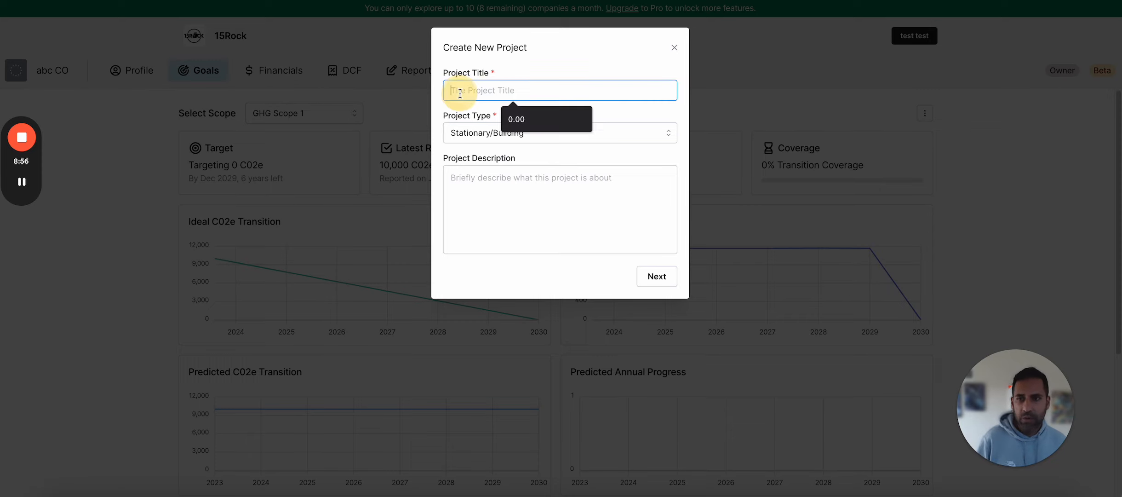
{"action": "type", "text": "re"}
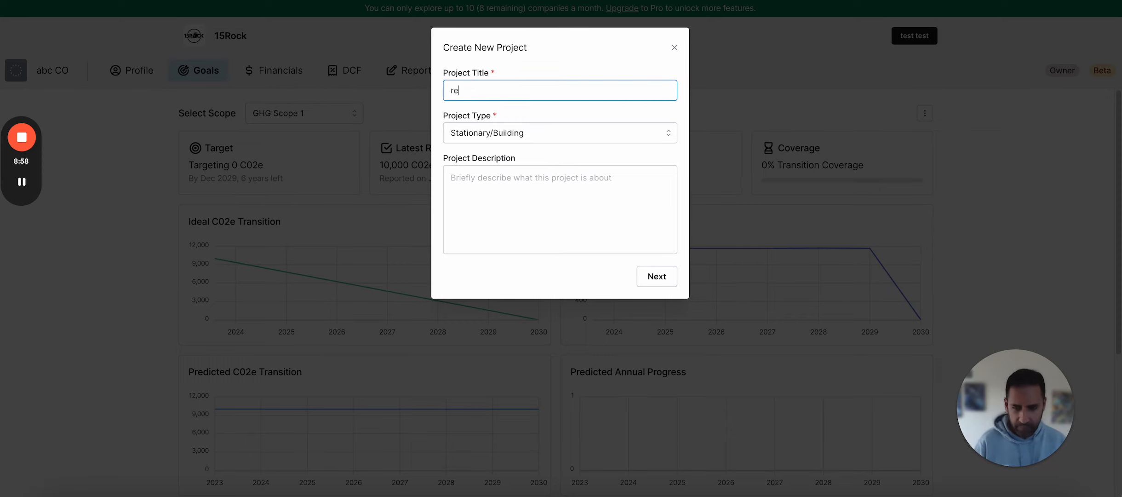
{"action": "type", "text": "ducing emiss"}
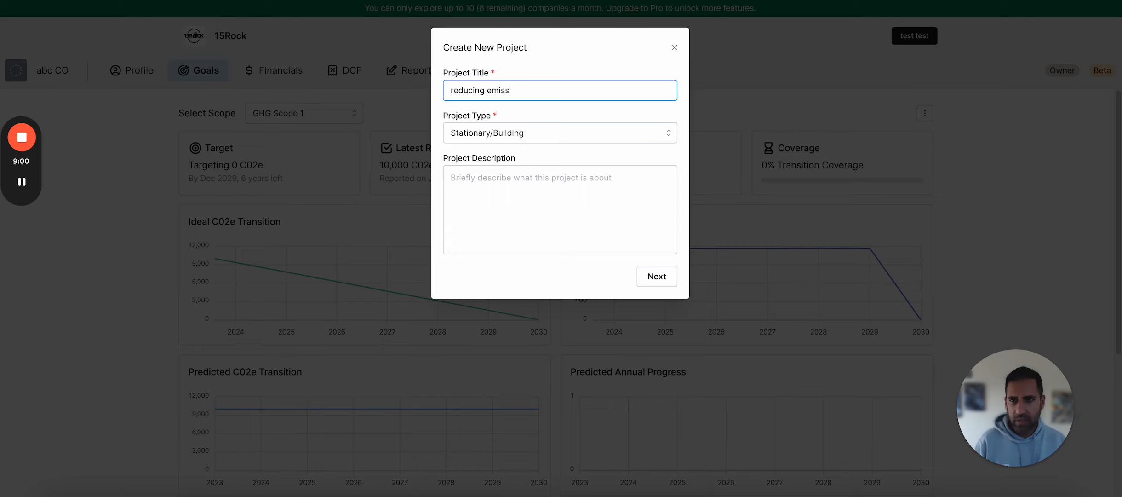
{"action": "type", "text": "ions in building"}
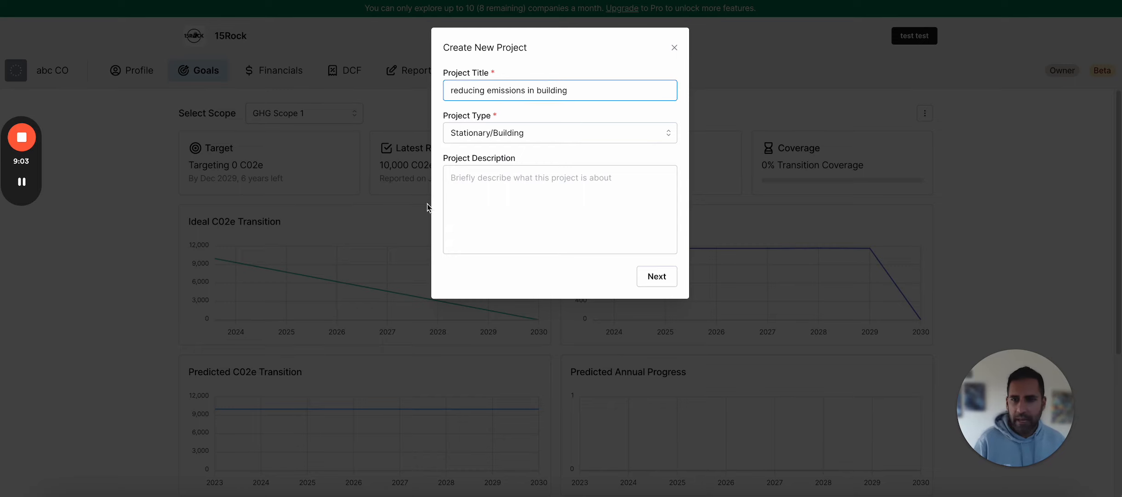
- Describe the project as "we will modify our building", keep the Stationary/Building type, and continue to the target details
{"action": "left_click", "coordinate": [499, 208]}
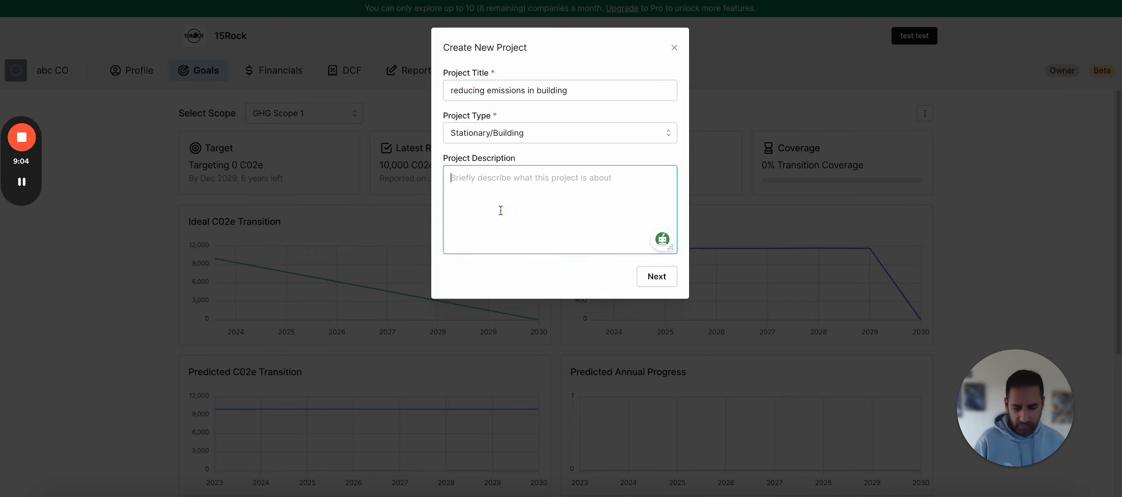
{"action": "type", "text": "we will re"}
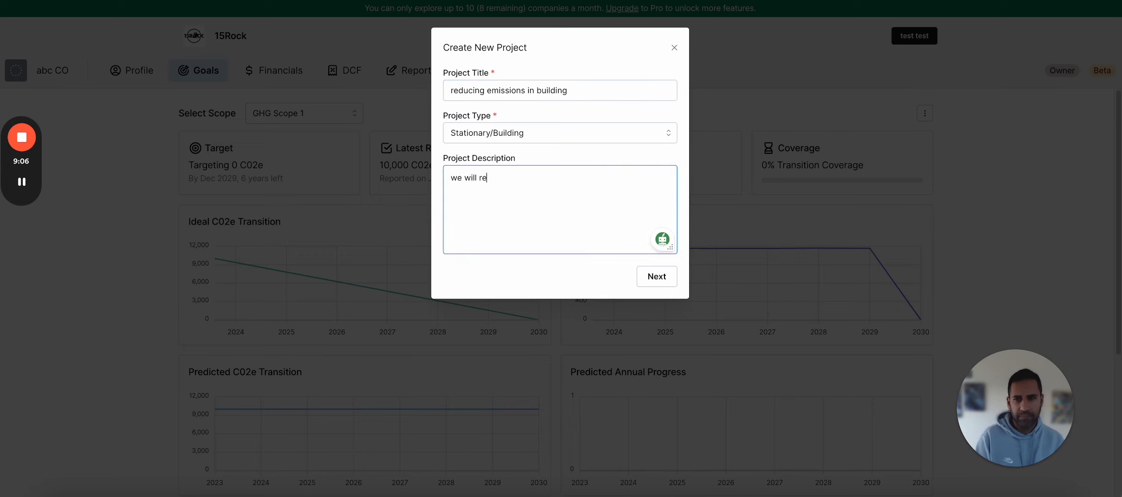
{"action": "key", "text": "BackSpace"}
{"action": "key", "text": "BackSpace"}
{"action": "type", "text": "modify "}
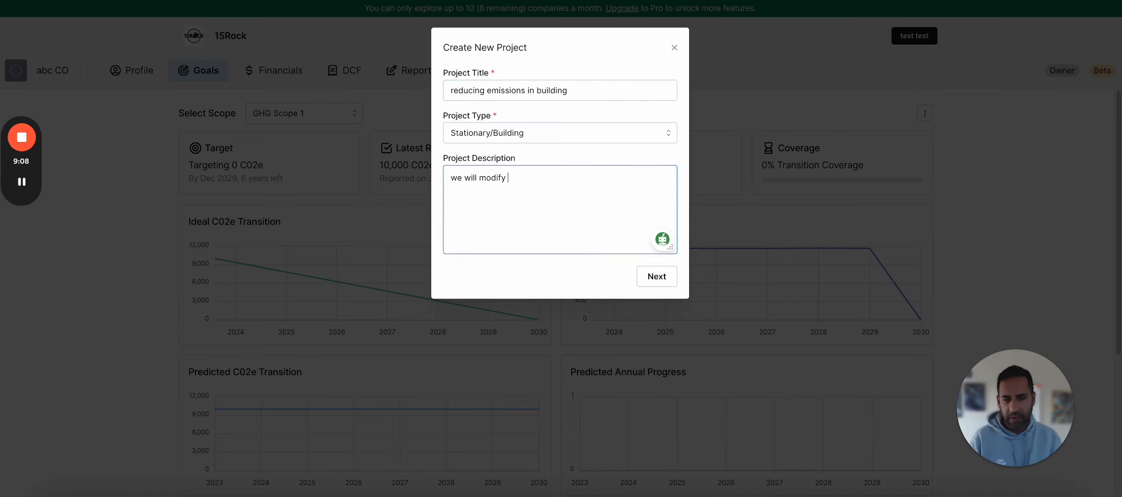
{"action": "type", "text": "our building"}
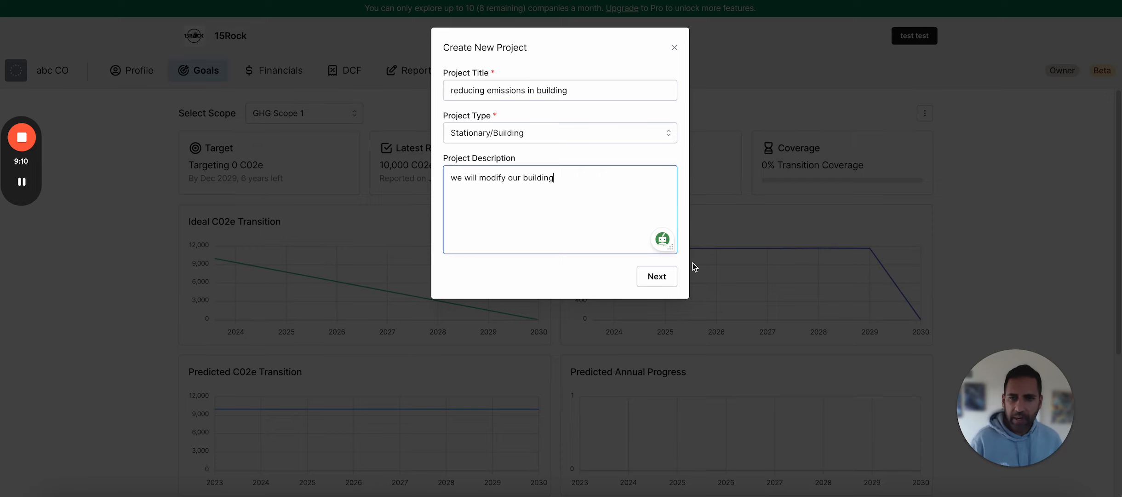
{"action": "left_click", "coordinate": [604, 138]}
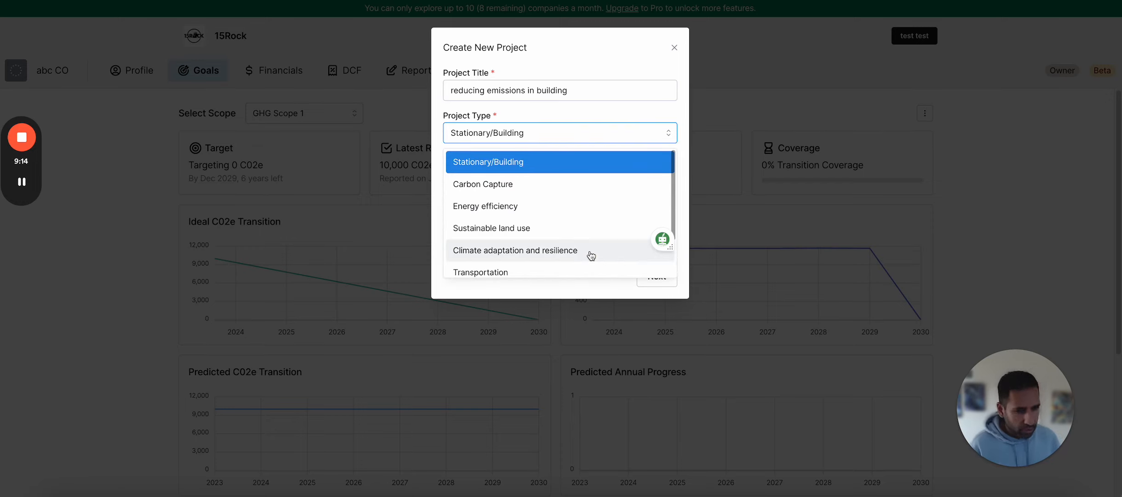
{"action": "left_click", "coordinate": [626, 127]}
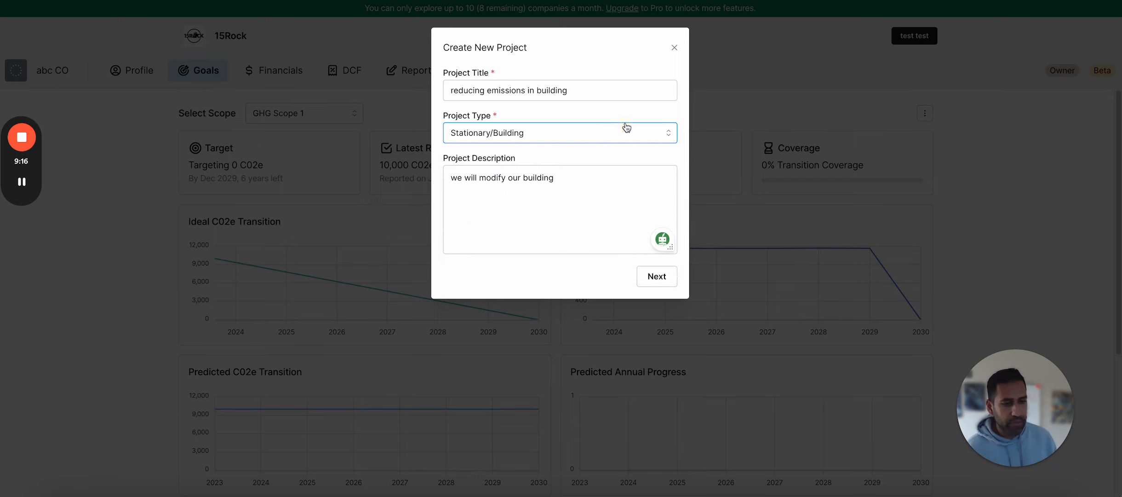
{"action": "left_click", "coordinate": [657, 277]}
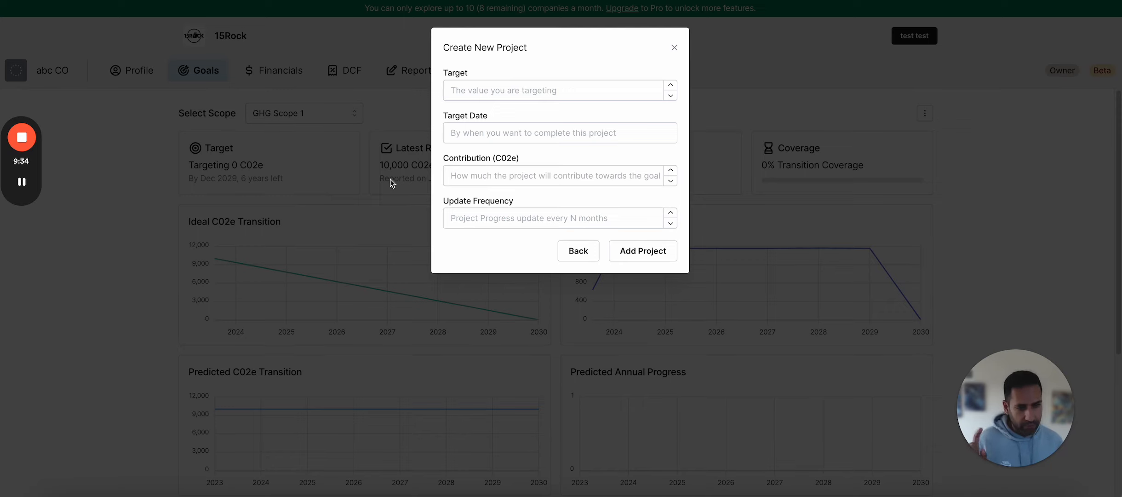
- Set the project's target to 500 and its target date to February 1, 2024
{"action": "left_click", "coordinate": [562, 89]}
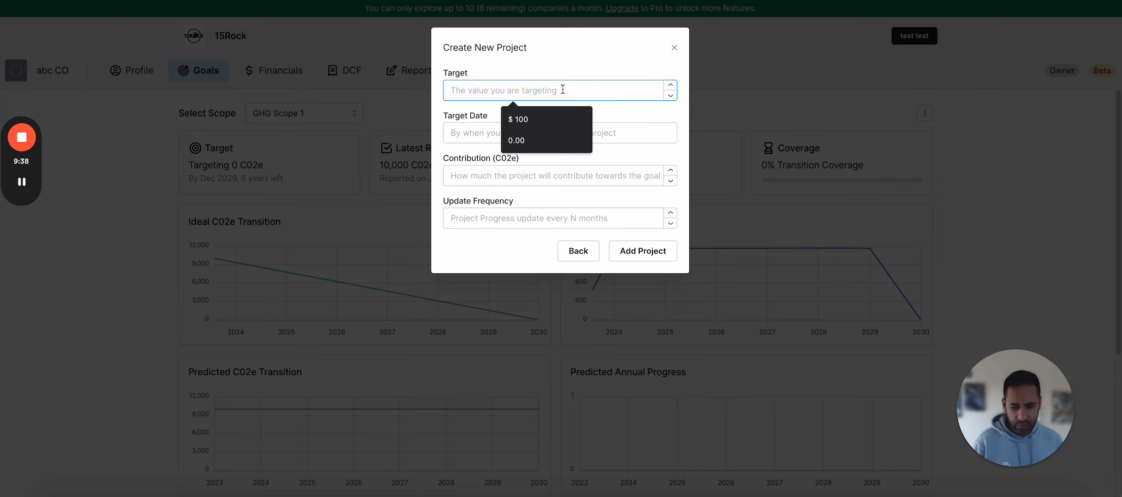
{"action": "type", "text": "500"}
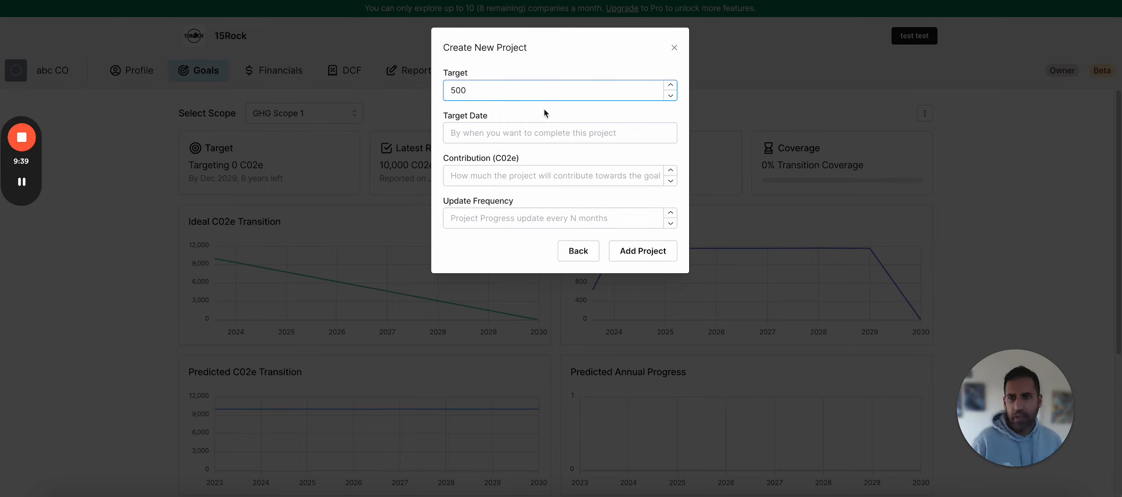
{"action": "left_click", "coordinate": [536, 134]}
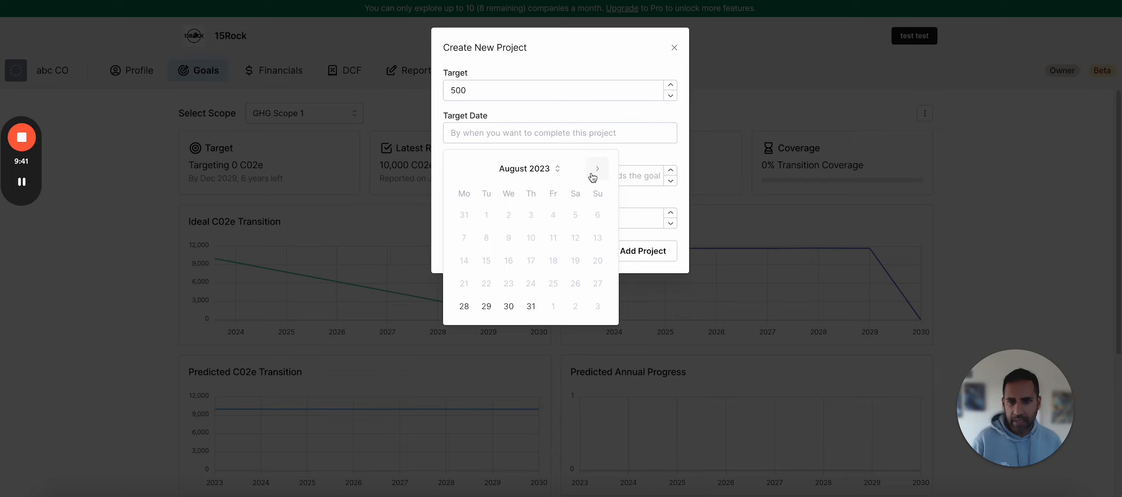
{"action": "left_click", "coordinate": [559, 168]}
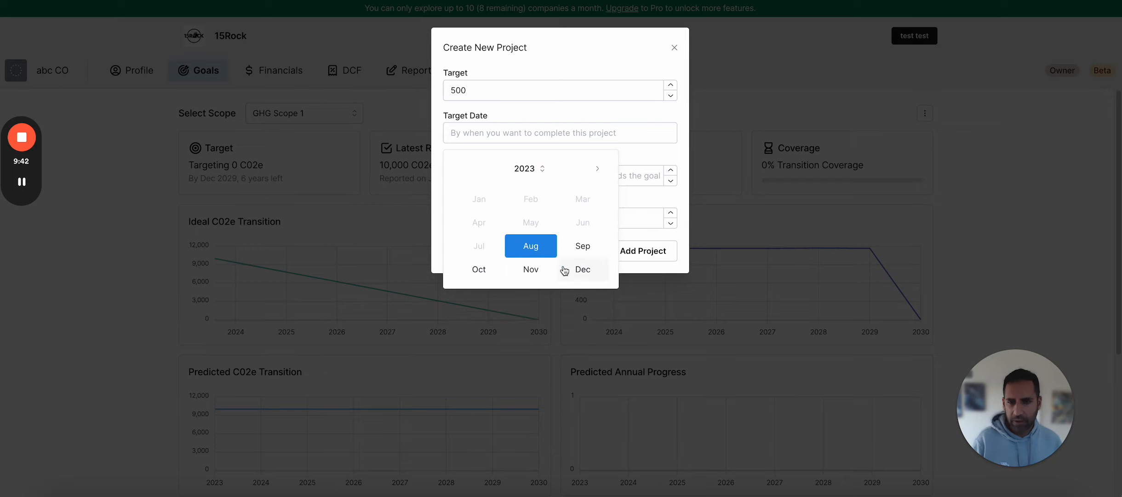
{"action": "left_click", "coordinate": [597, 169]}
{"action": "left_click", "coordinate": [532, 206]}
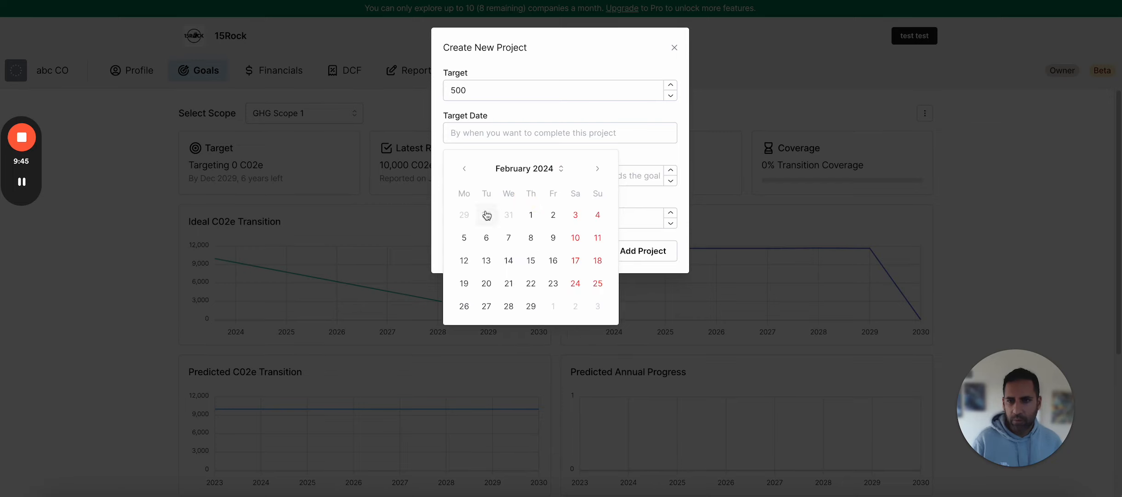
{"action": "left_click", "coordinate": [531, 214]}
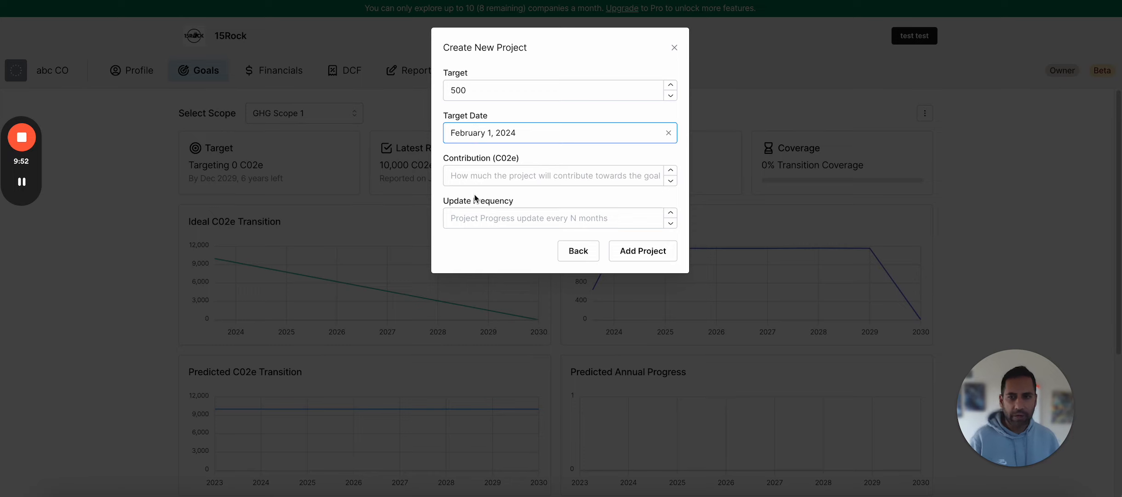
- Set the project's CO2e contribution to 500 and update frequency to 3 months, and add the project
{"action": "left_click", "coordinate": [479, 176]}
{"action": "type", "text": "500"}
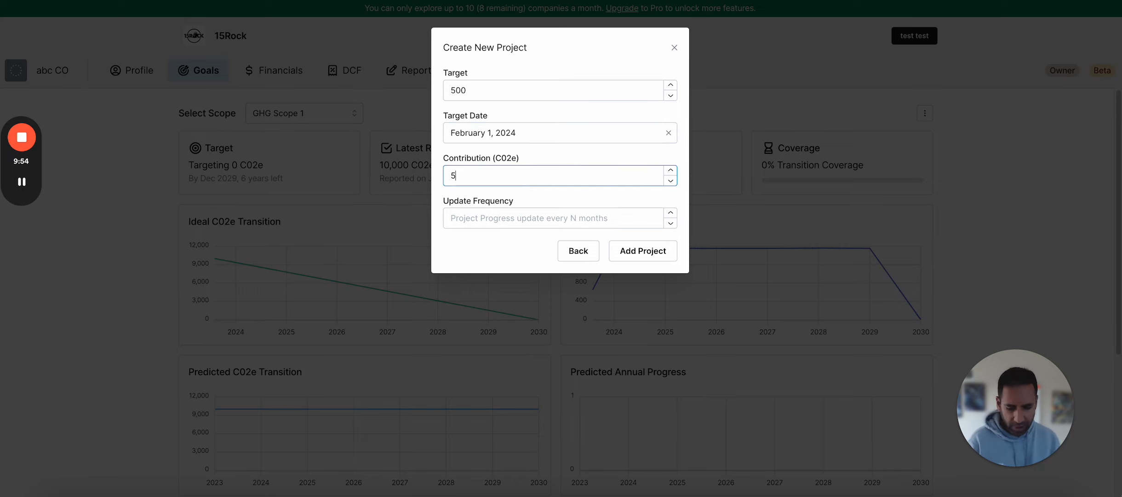
{"action": "left_click", "coordinate": [500, 218]}
{"action": "type", "text": "6"}
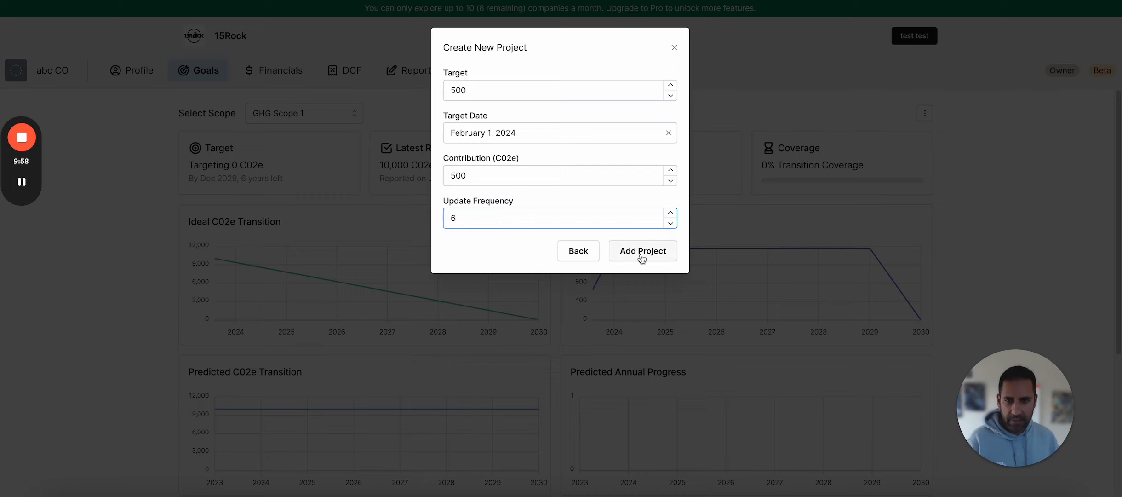
{"action": "left_click_drag", "start_coordinate": [457, 217], "coordinate": [440, 219]}
{"action": "type", "text": "3"}
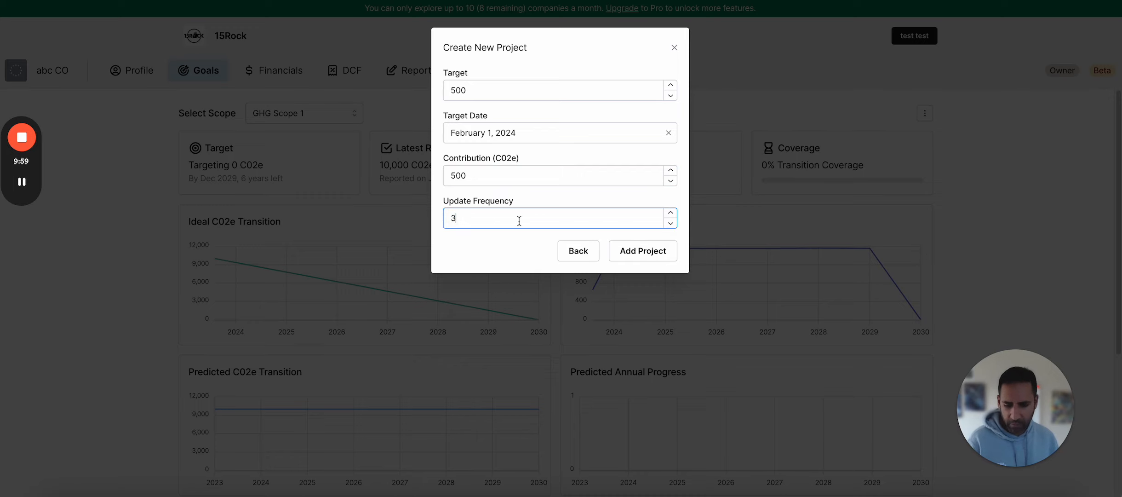
{"action": "left_click", "coordinate": [633, 247]}
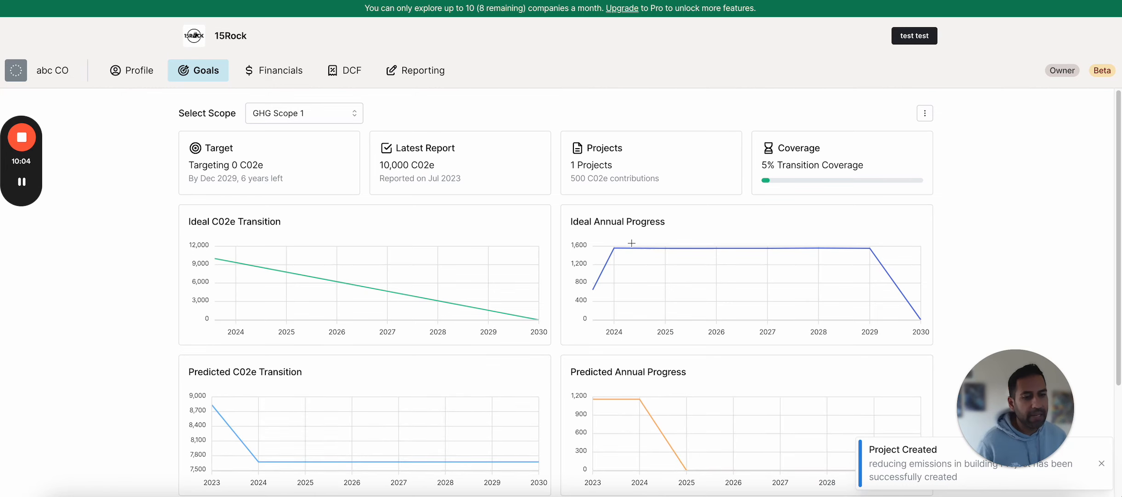
- Review the GHG Scope 1 goal's predicted transition charts and the projects table
{"action": "scroll", "coordinate": [583, 264], "scroll_direction": "down", "scroll_amount": 4}
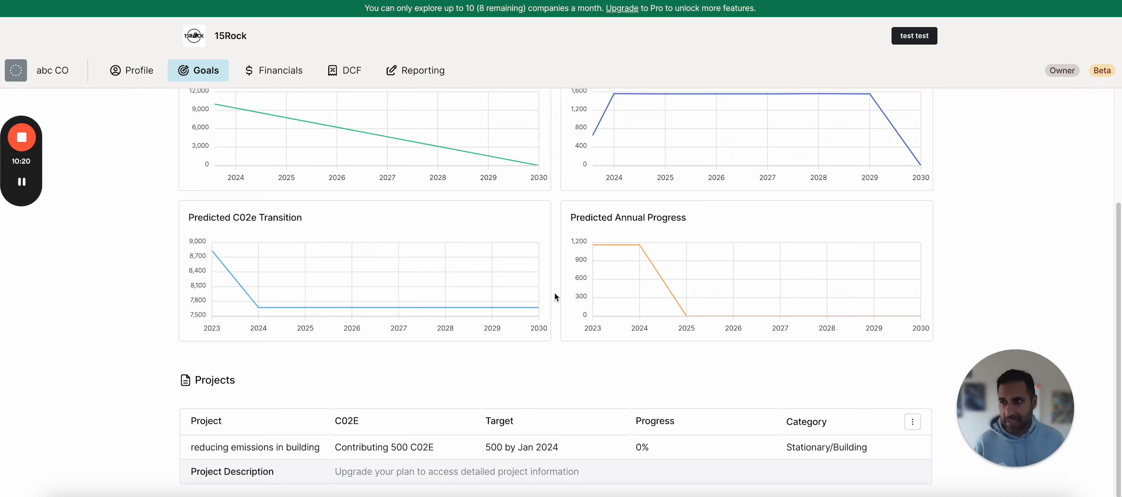
{"action": "scroll", "coordinate": [585, 195], "scroll_direction": "up", "scroll_amount": 1}
{"action": "scroll", "coordinate": [586, 195], "scroll_direction": "up", "scroll_amount": 4}
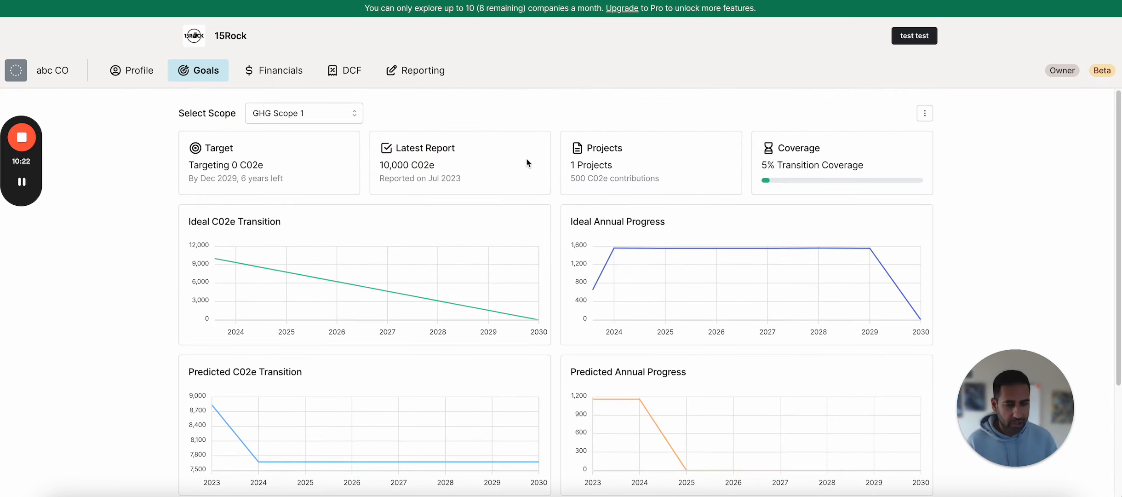
- Return to the company's TCFD report, view the help offered for creating a report, and dismiss it without requesting Athena
{"action": "left_click", "coordinate": [428, 72]}
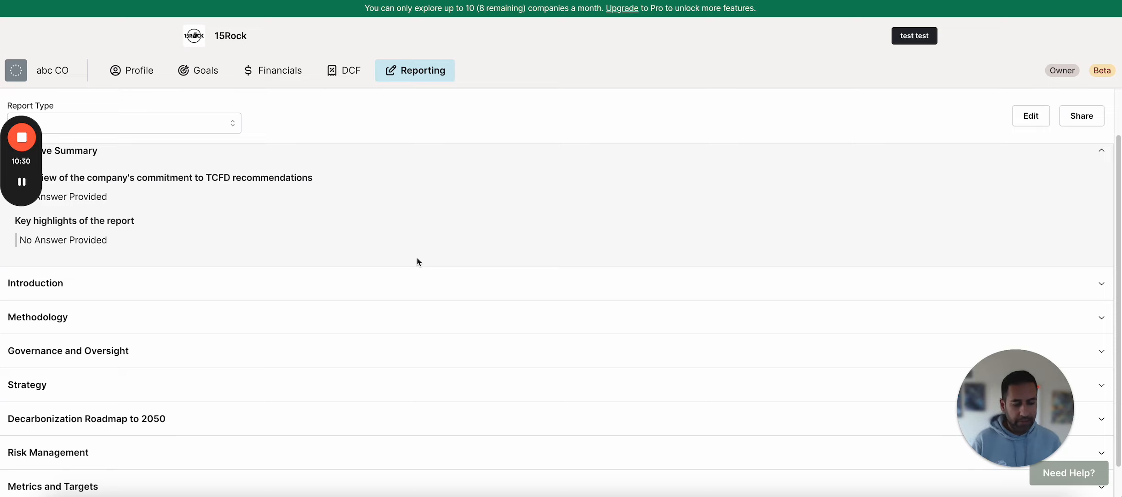
{"action": "mouse_move", "coordinate": [1040, 393]}
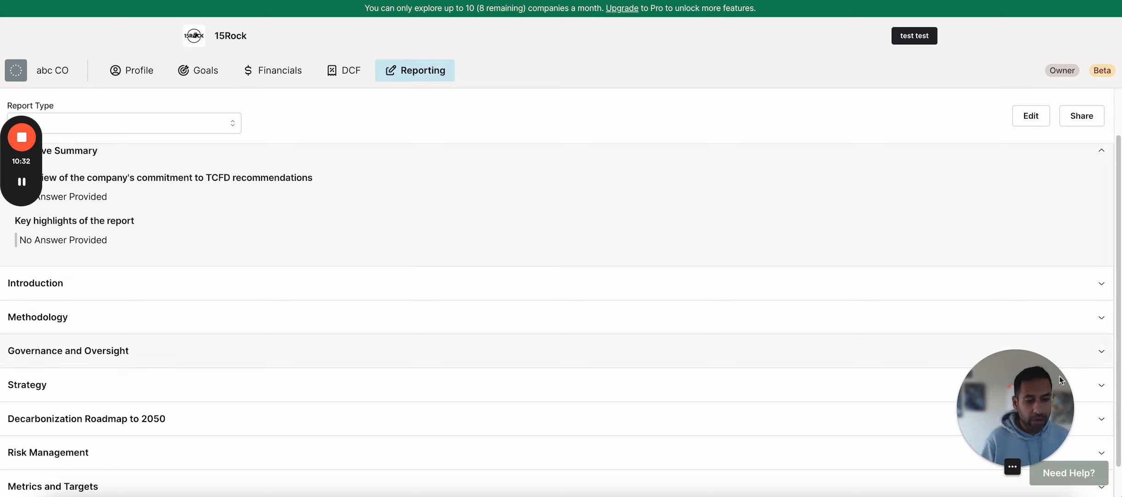
{"action": "left_click_drag", "start_coordinate": [1041, 393], "coordinate": [1050, 69]}
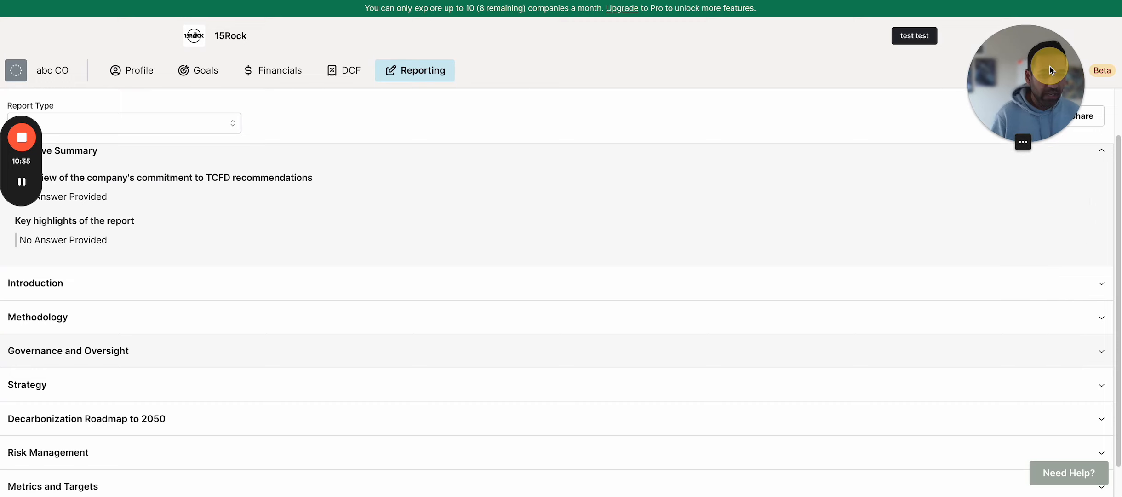
{"action": "left_click", "coordinate": [1055, 478]}
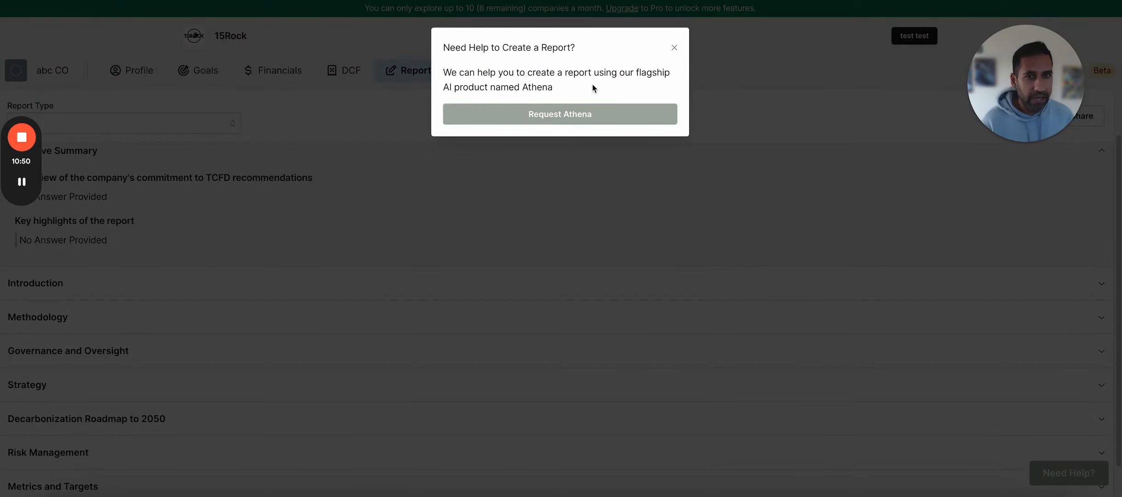
{"action": "left_click", "coordinate": [675, 48]}
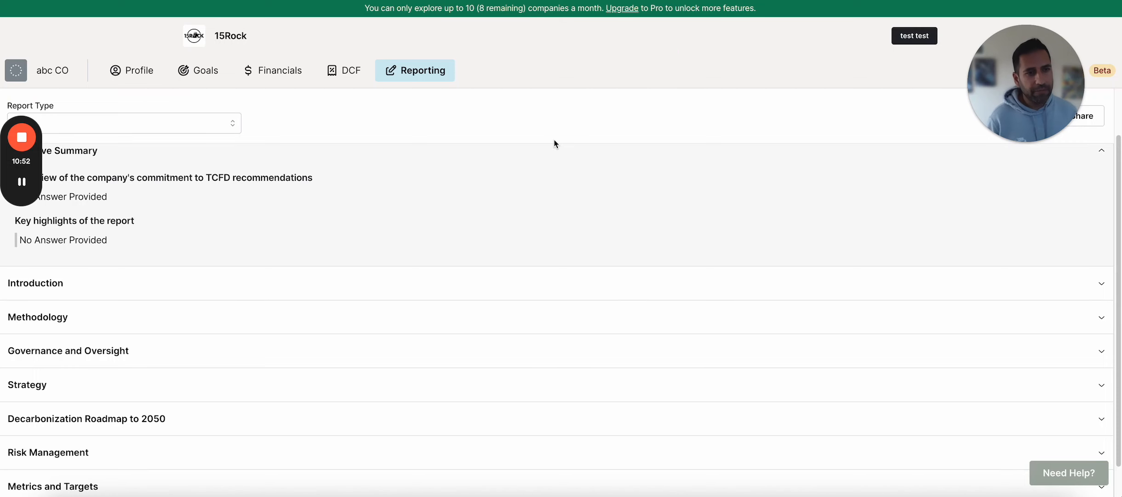